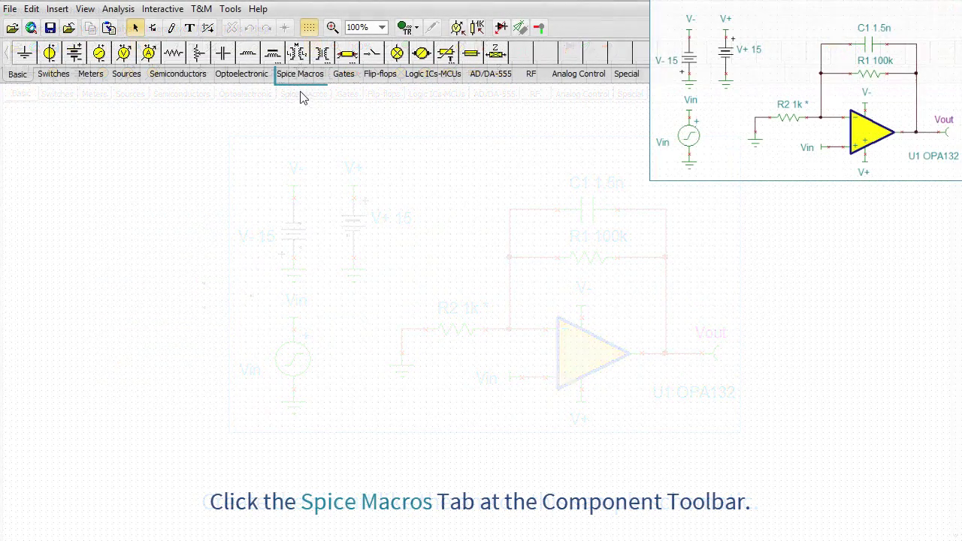
Open the Operational Amplifiers library, filter by Texas Instruments, and search for opa132
click(302, 94)
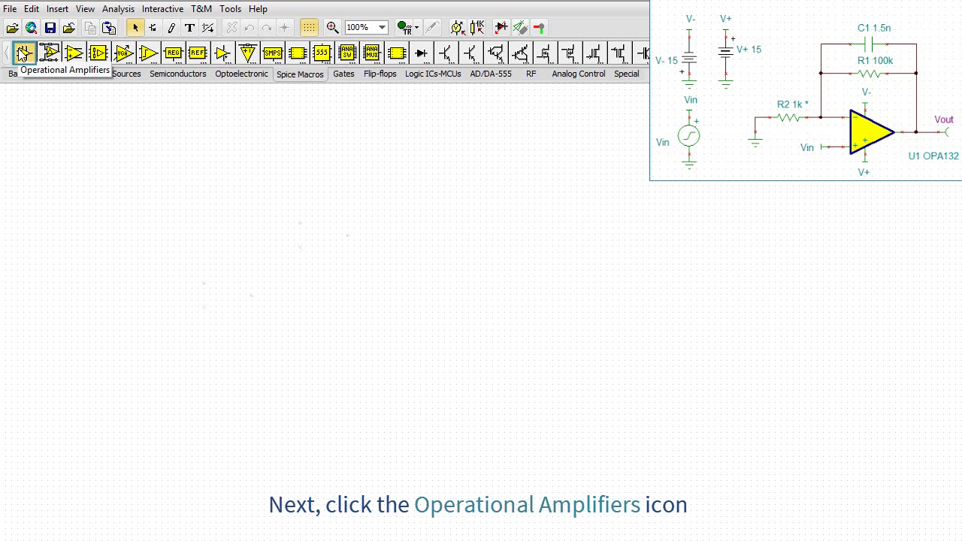
click(24, 53)
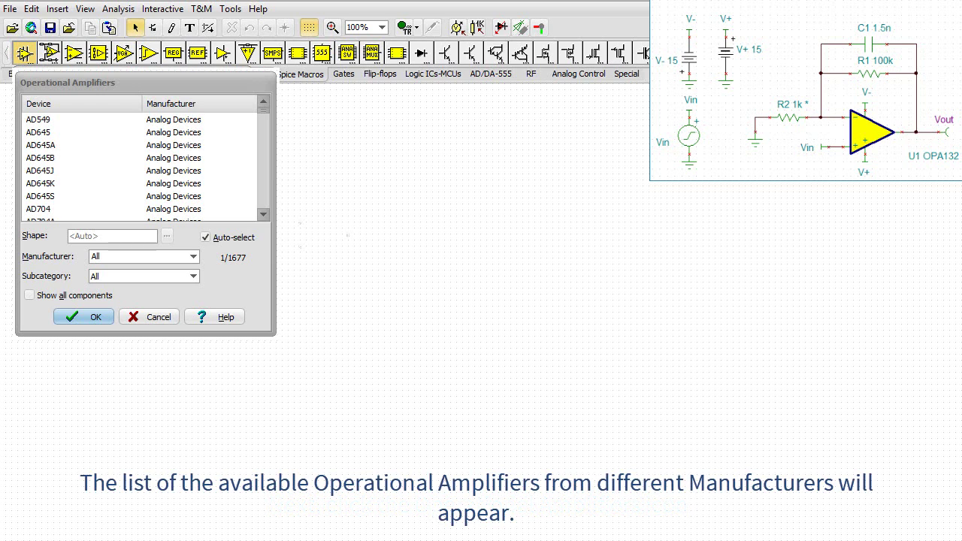
click(143, 256)
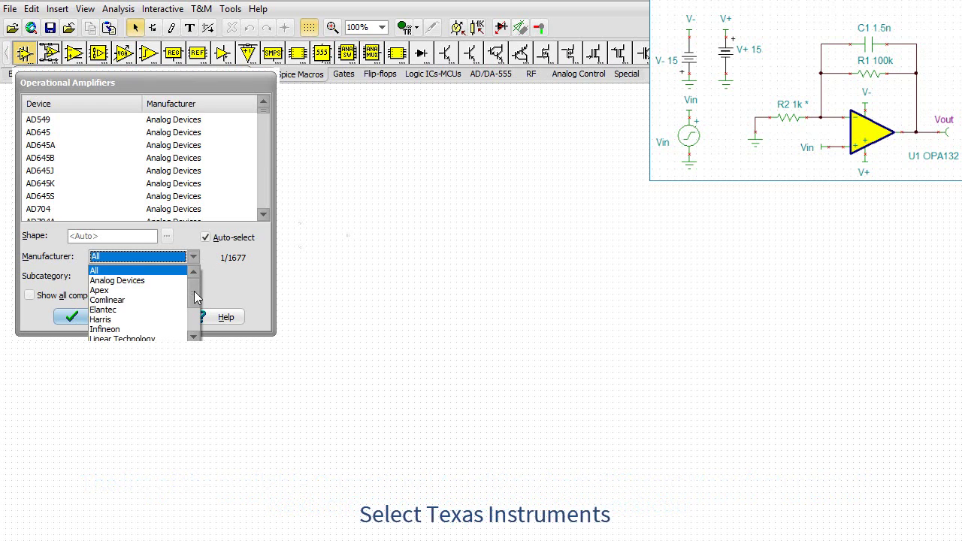
scroll(181, 335, down, 2)
click(162, 332)
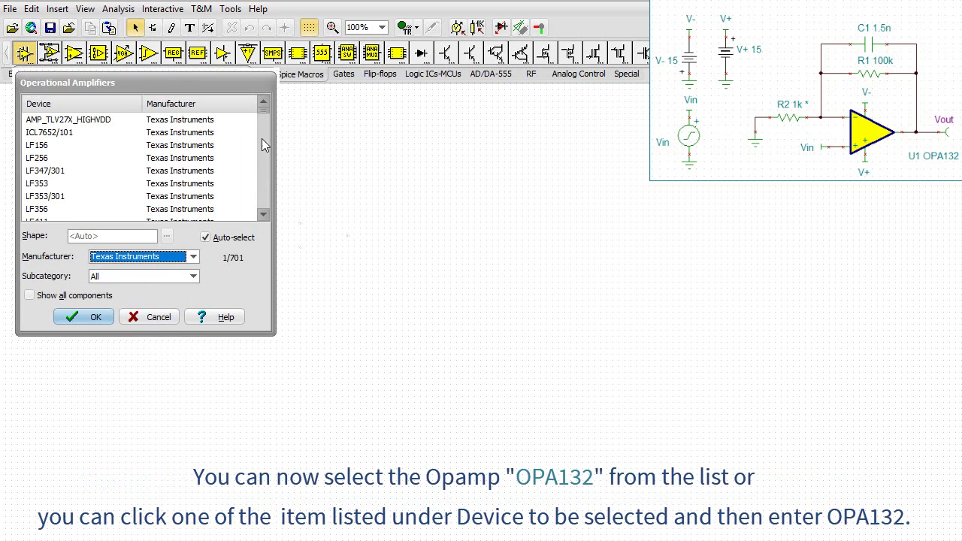
drag(264, 120, 265, 133)
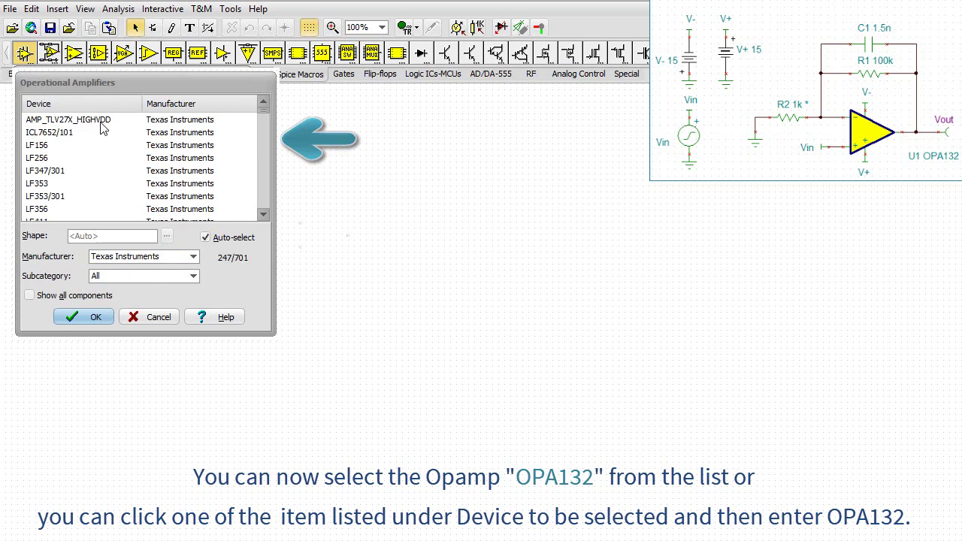
click(100, 122)
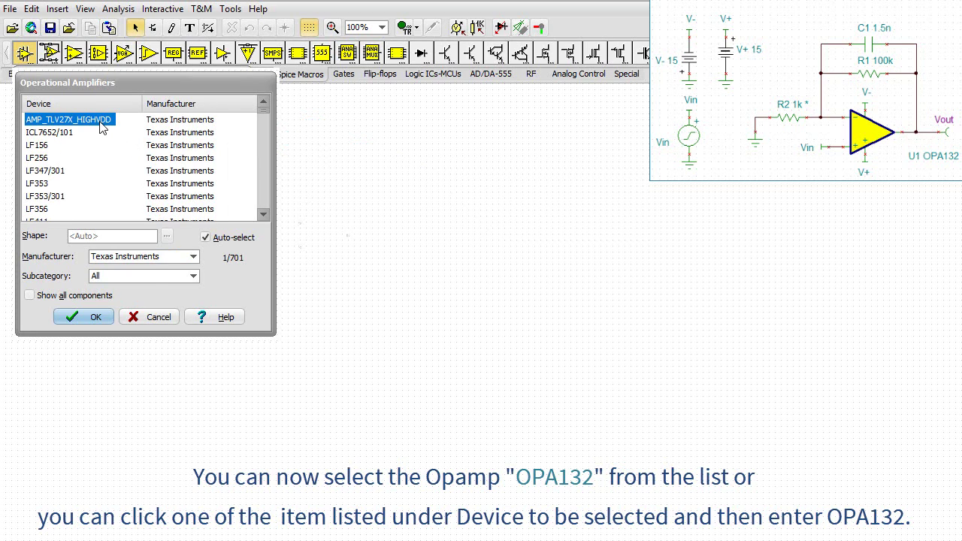
text(op)
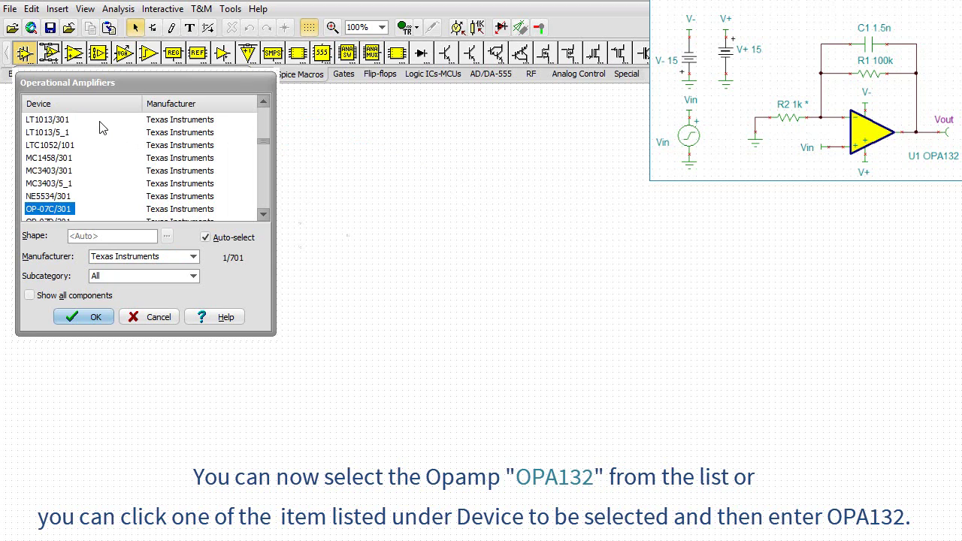
text(a)
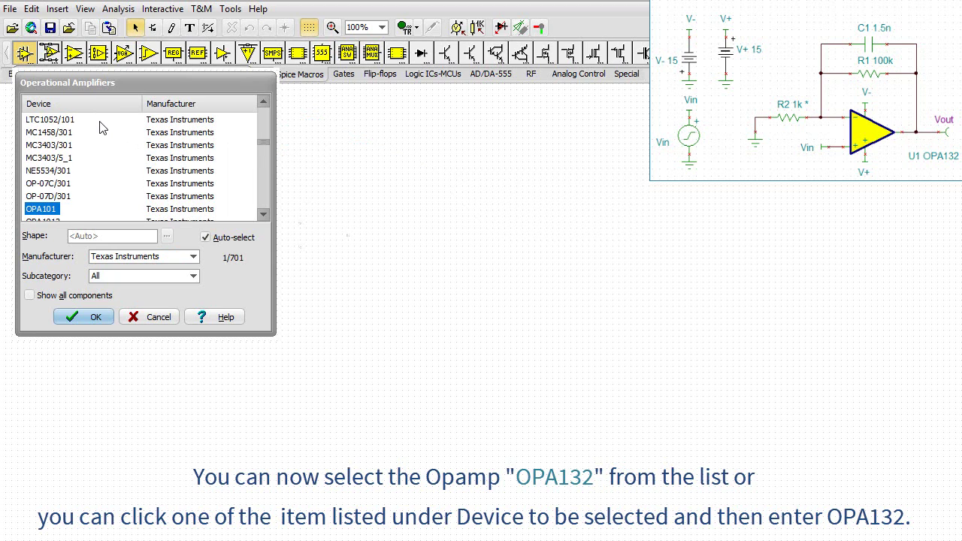
text(132)
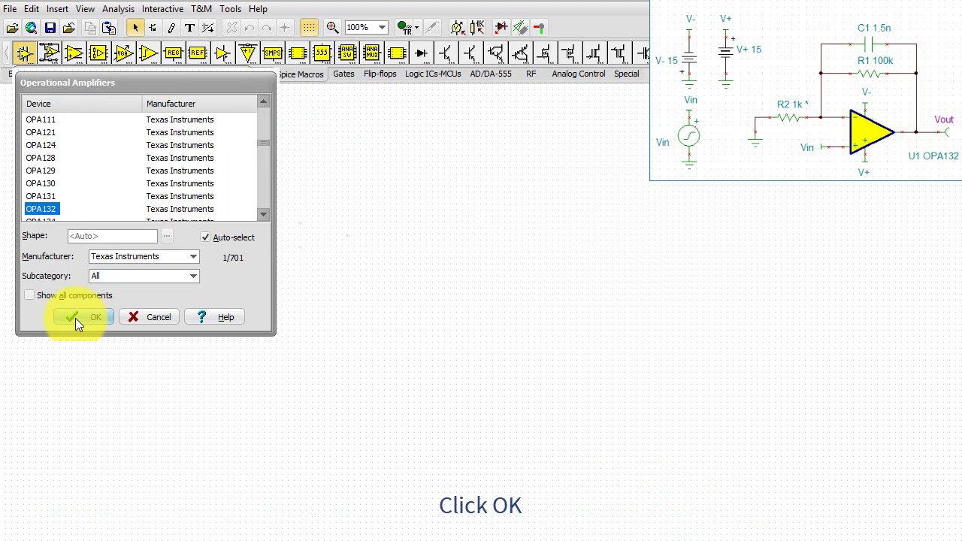
Place the OPA132 op-amp U1 on the schematic
click(75, 318)
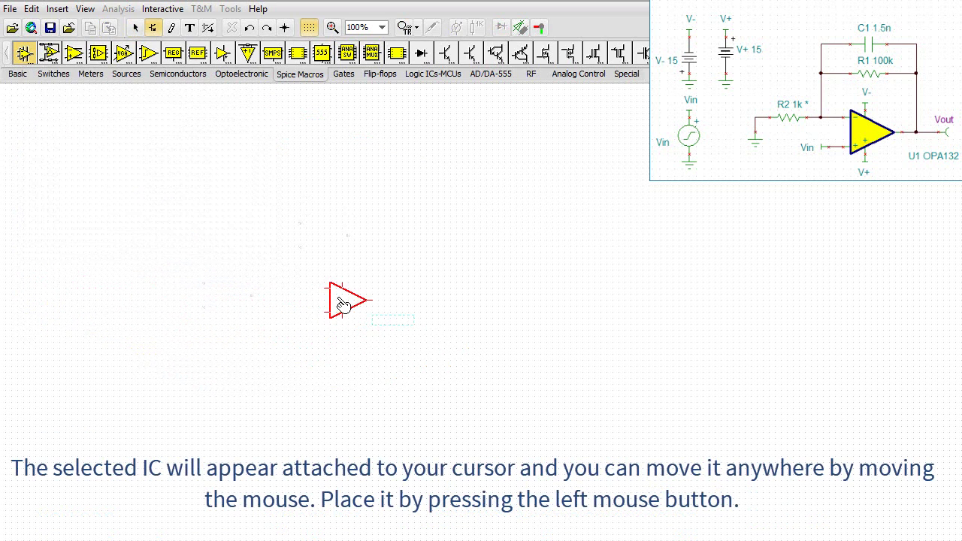
click(342, 304)
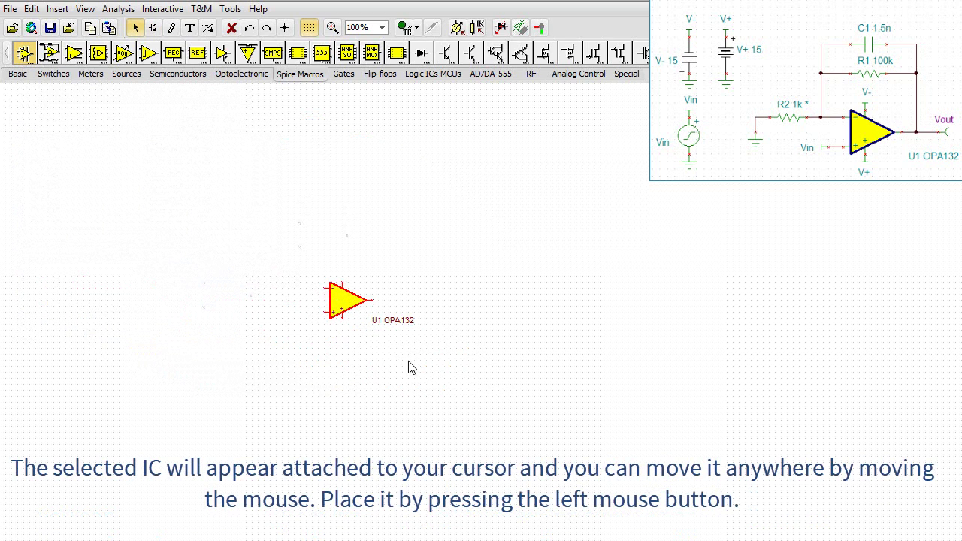
click(486, 349)
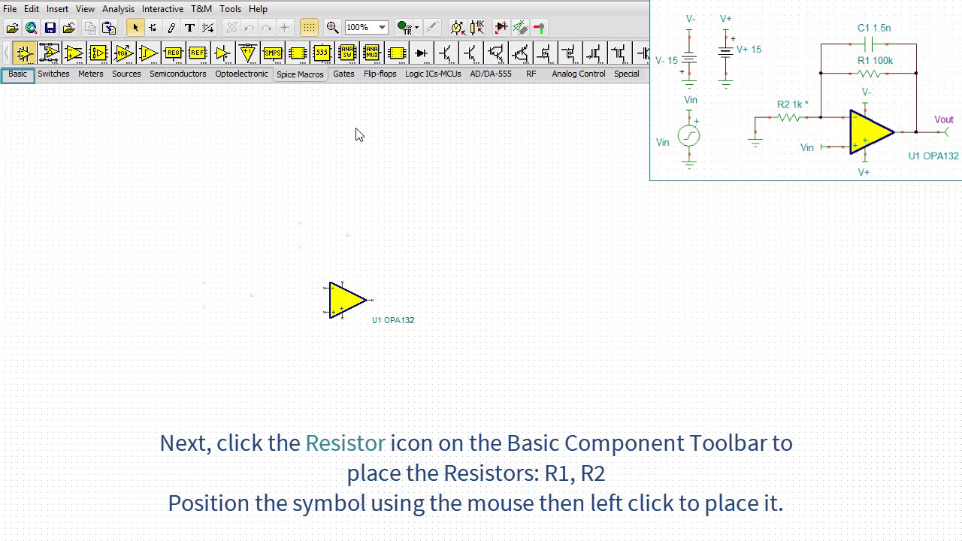
Place 1k resistors R1 above the op-amp and R2 to its left
click(17, 74)
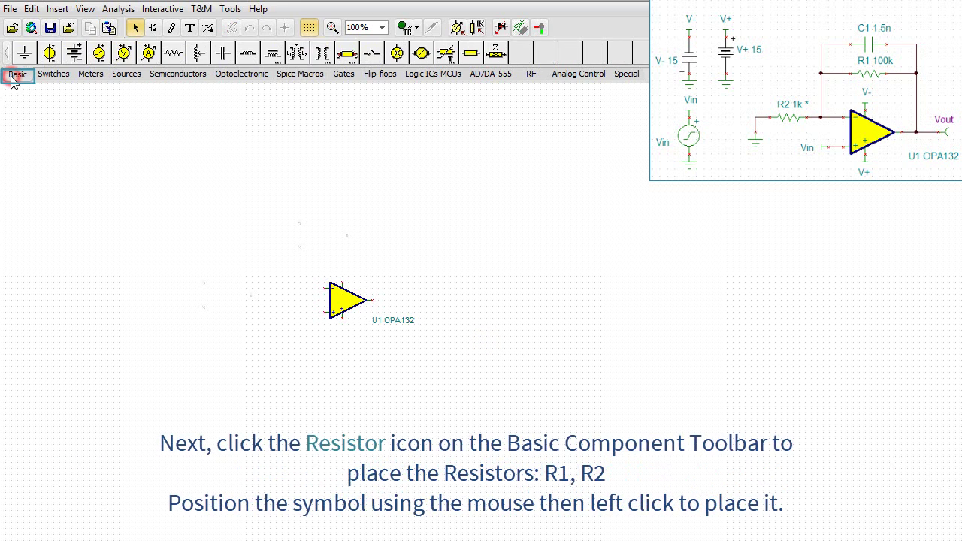
click(173, 55)
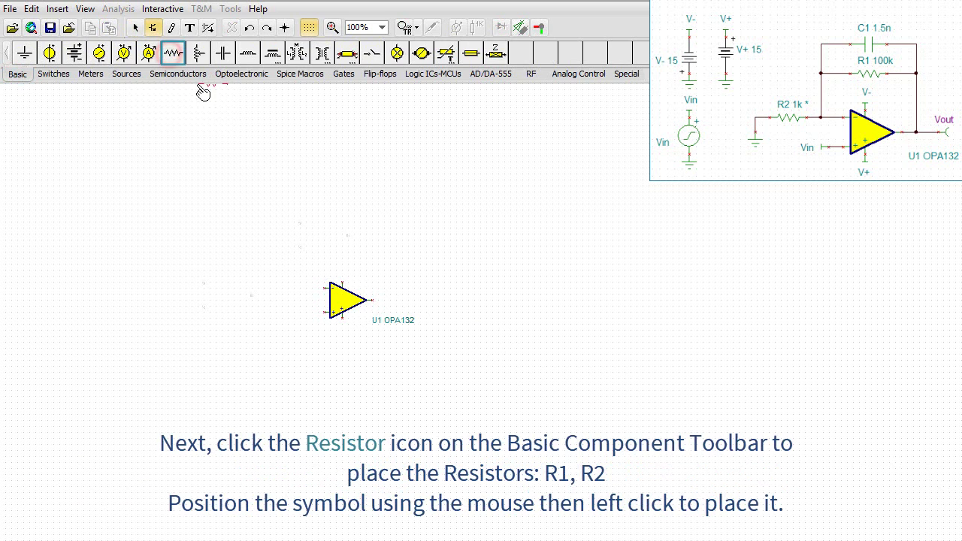
click(339, 239)
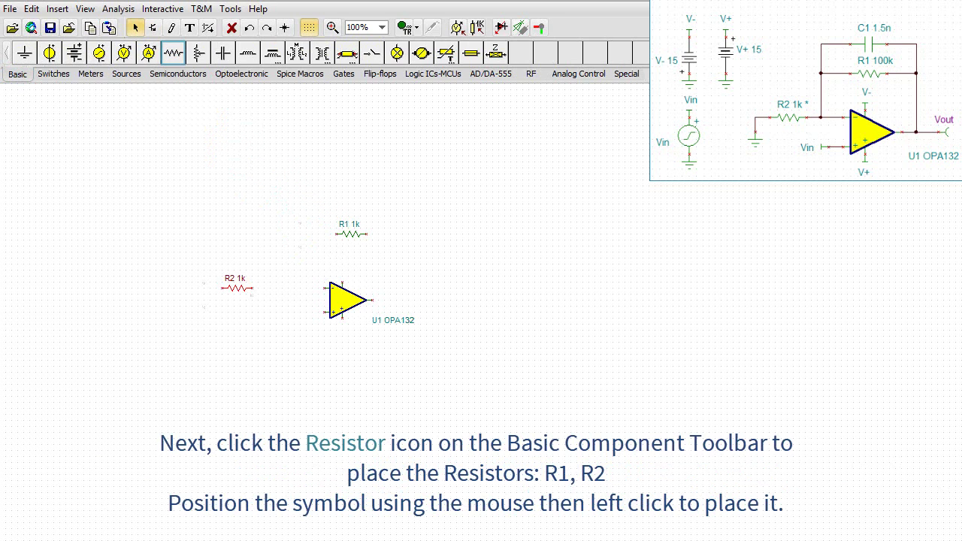
click(188, 311)
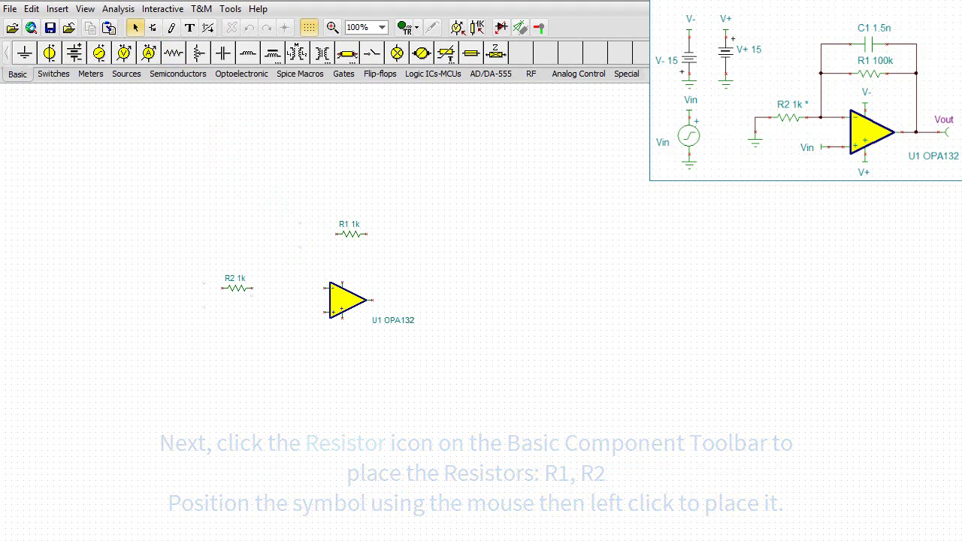
Place capacitor C1 1u above R1
click(225, 54)
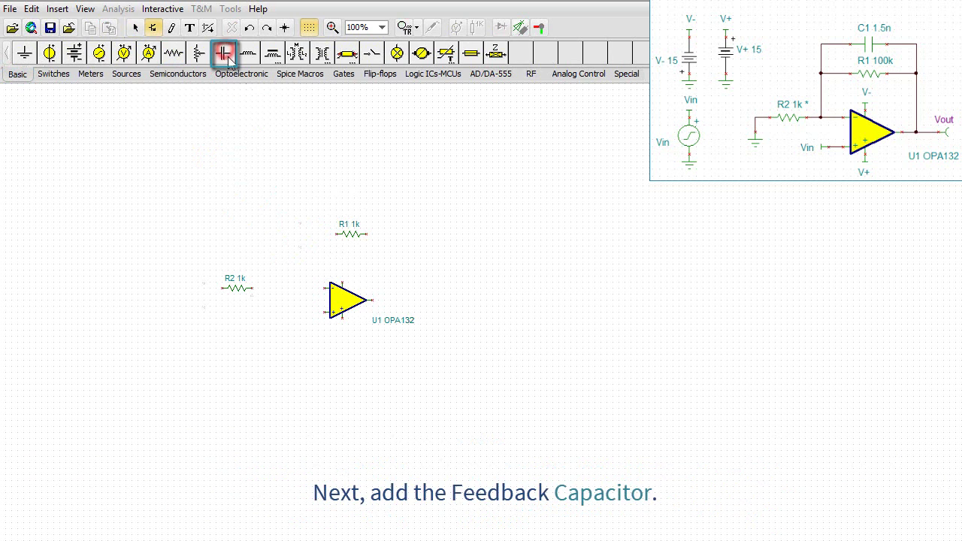
click(334, 185)
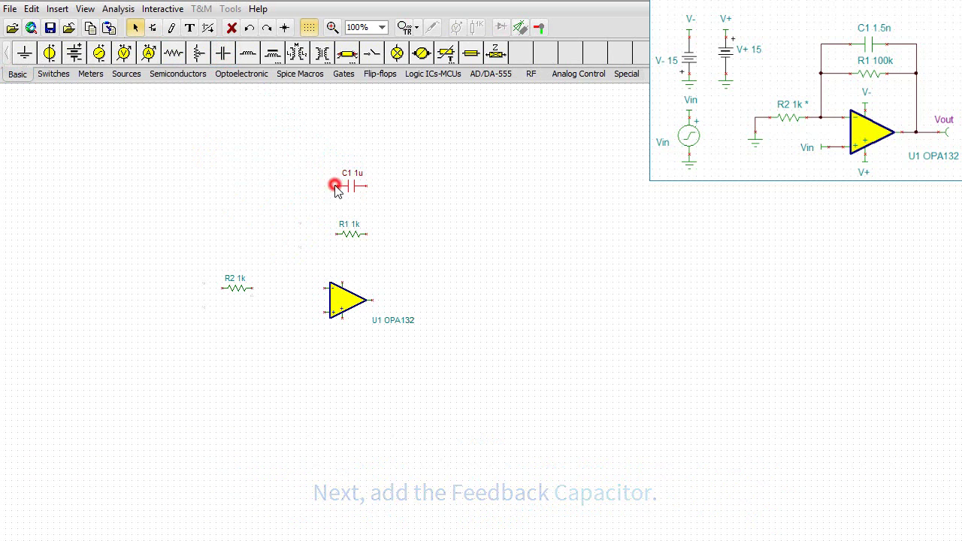
click(286, 126)
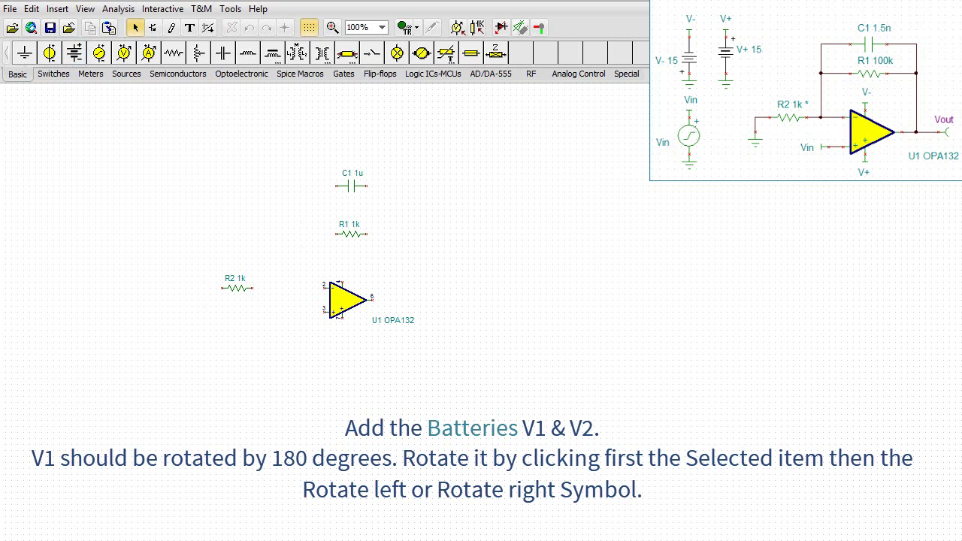
Place battery V1 at the upper left and voltage generator VG1 beside it
click(73, 52)
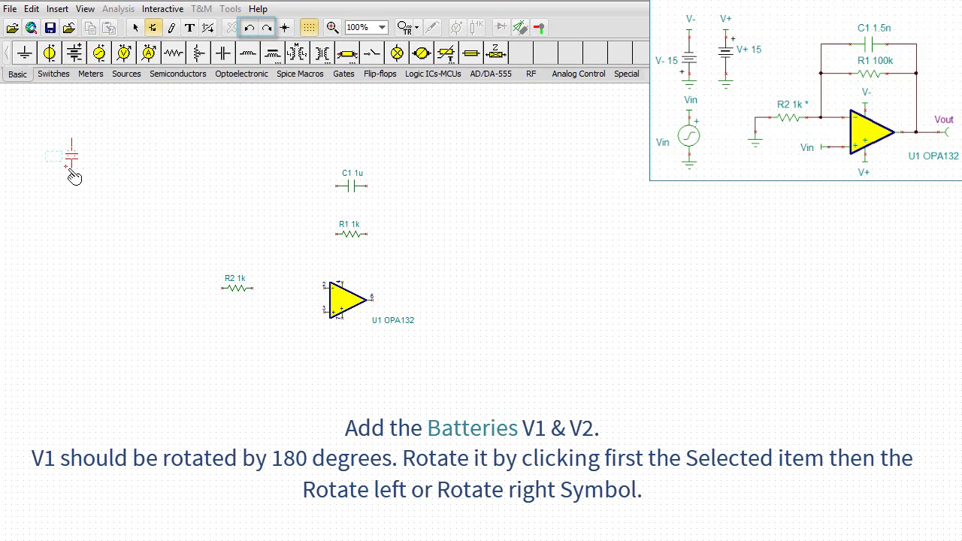
click(59, 177)
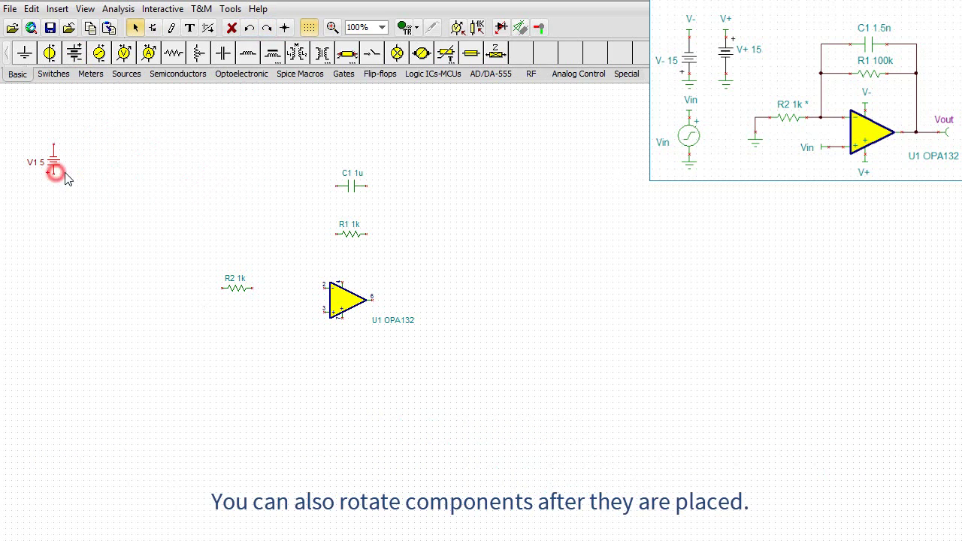
click(157, 122)
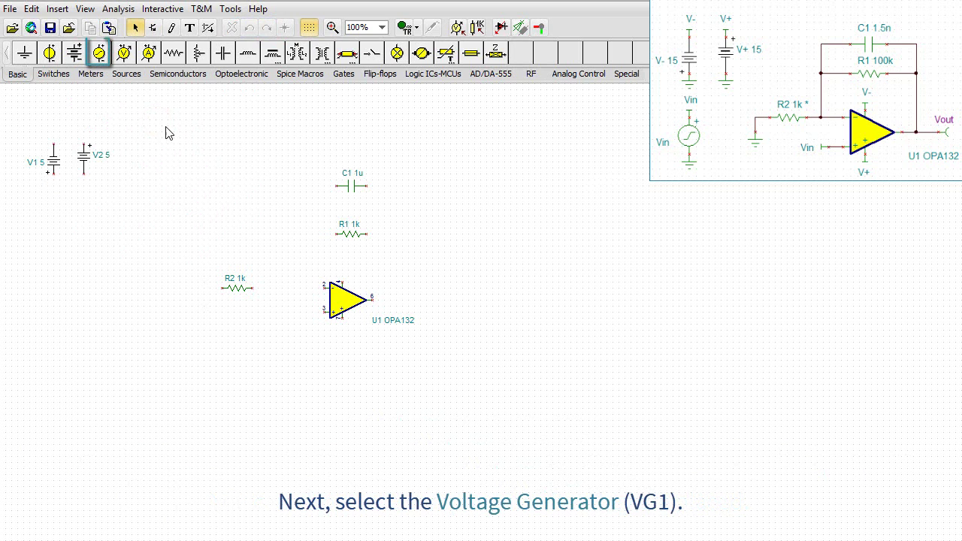
click(99, 53)
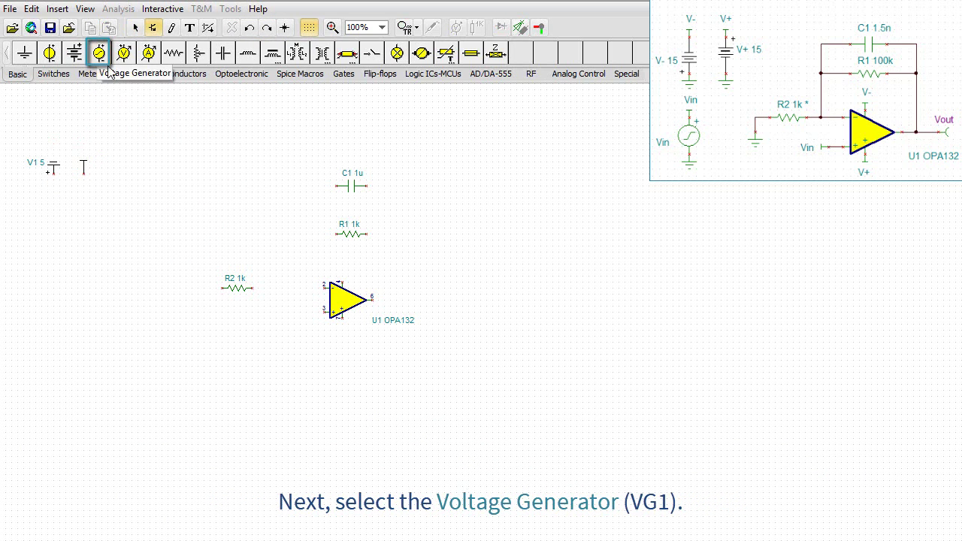
click(131, 158)
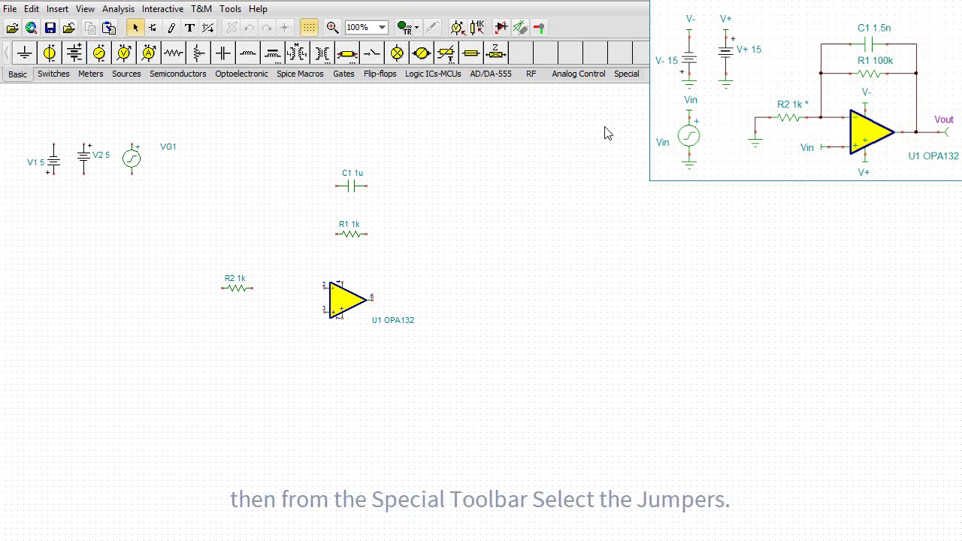
Attach a jumper on top of V1 and a ground symbol below it
click(632, 79)
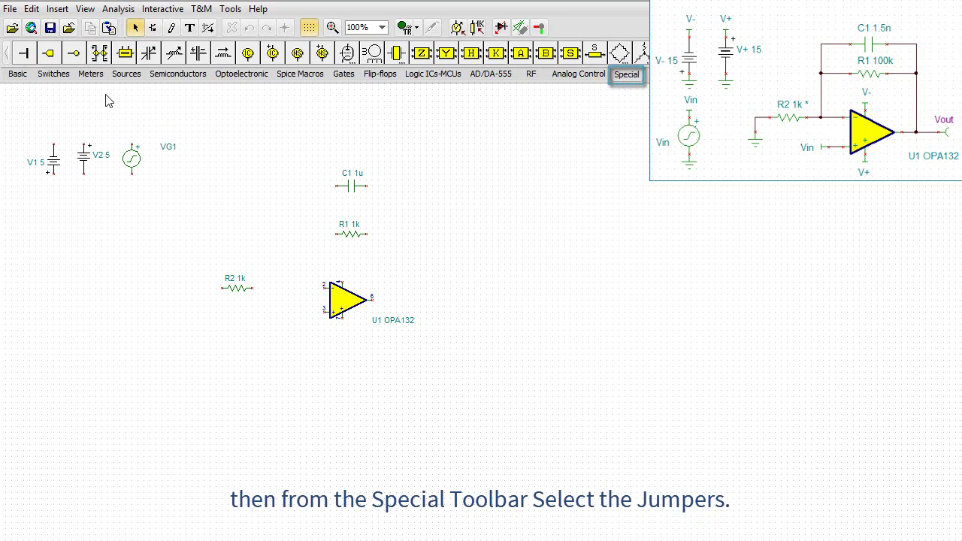
click(24, 57)
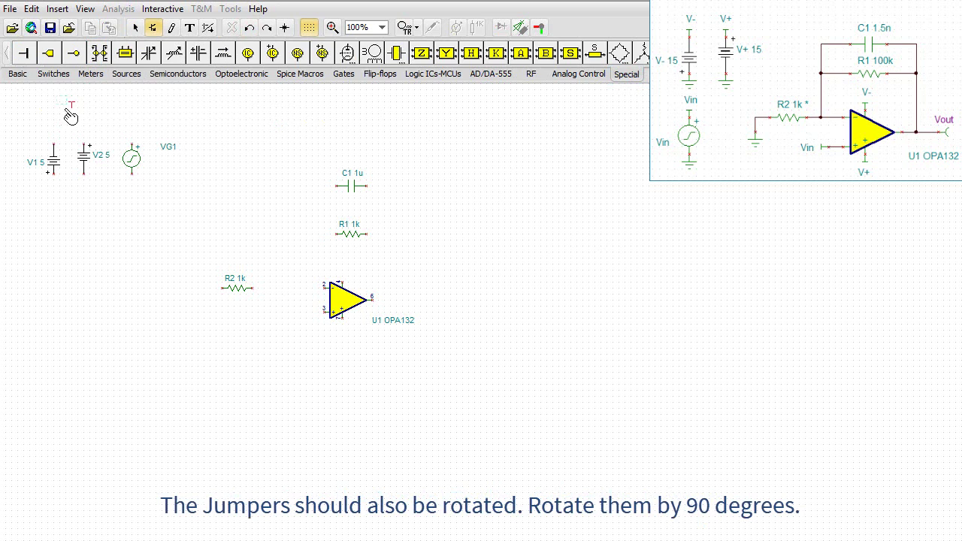
click(54, 142)
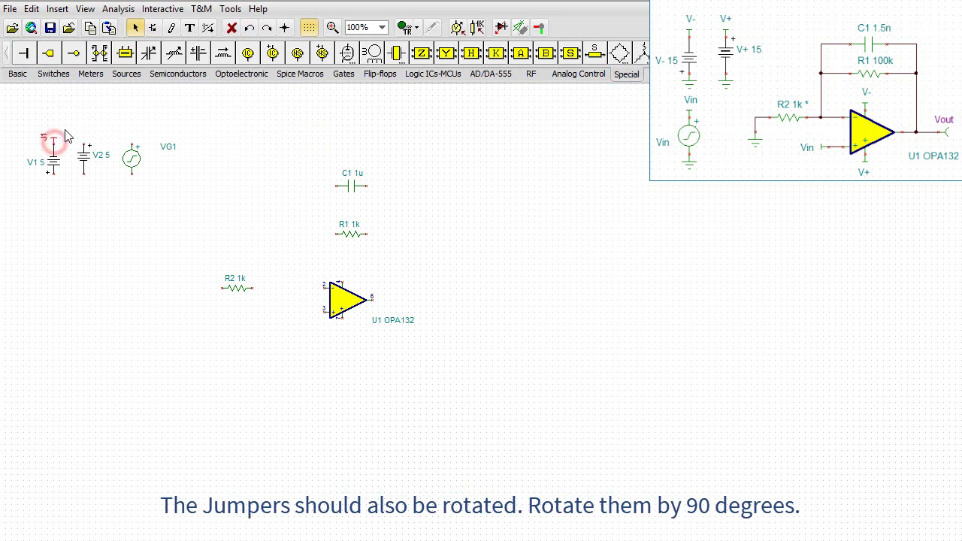
click(90, 96)
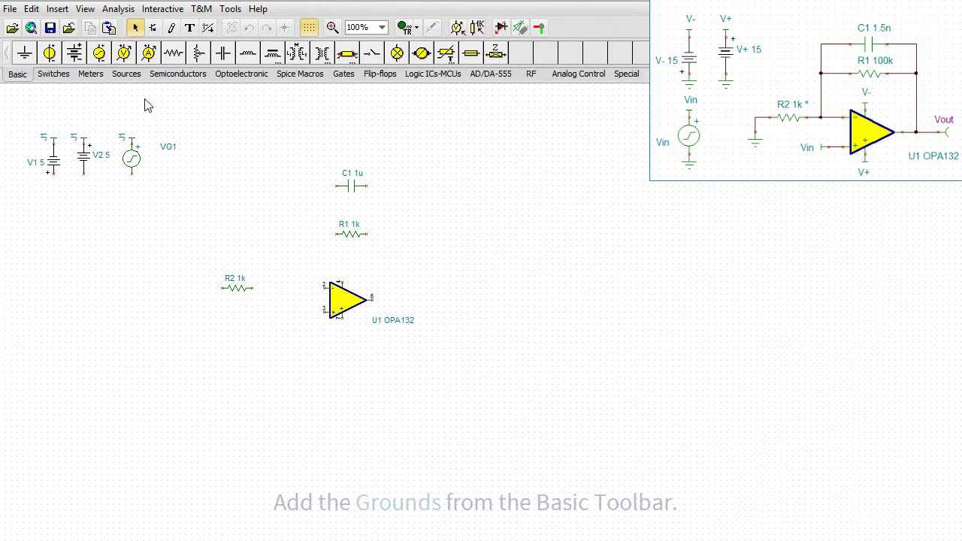
click(22, 57)
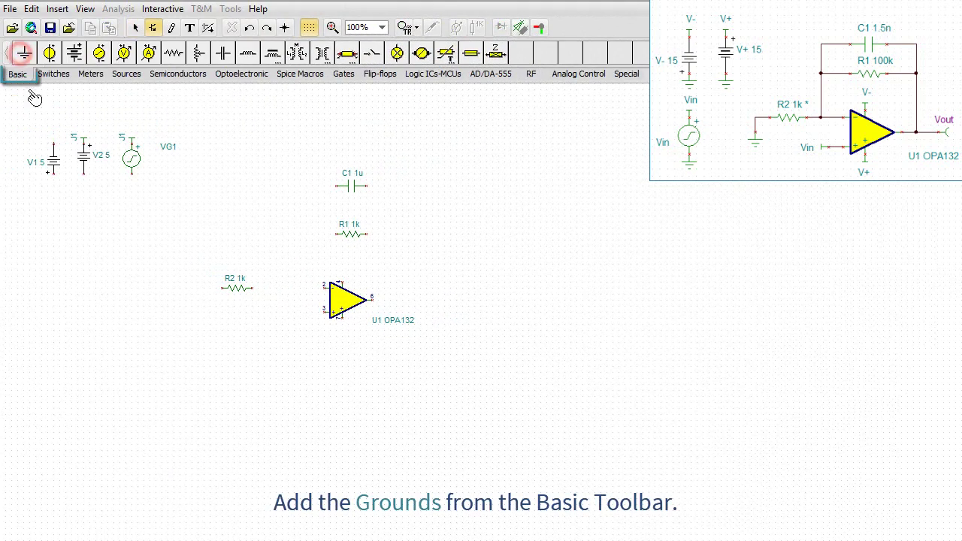
click(56, 182)
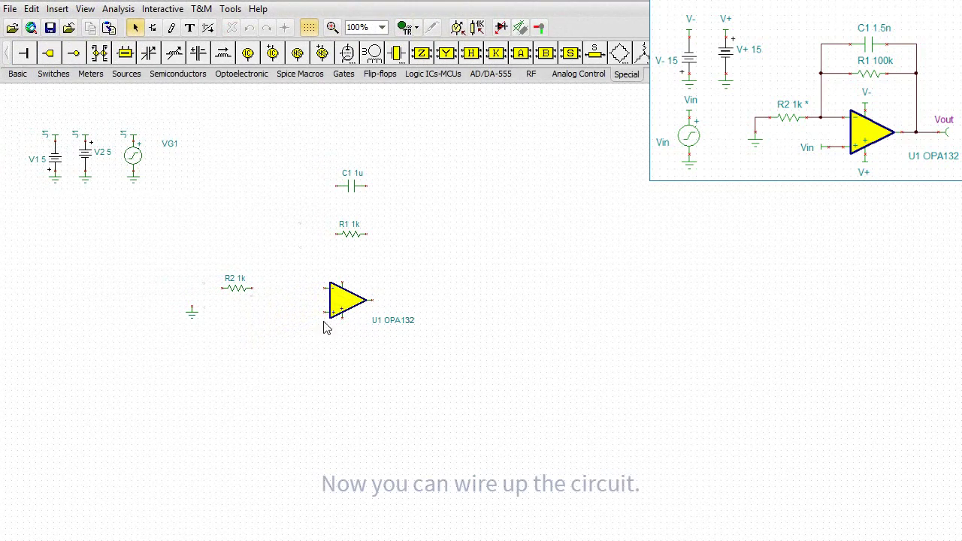
Wire R2 to ground and join C1 and R1 to the op-amp's inverting-input junction
click(328, 287)
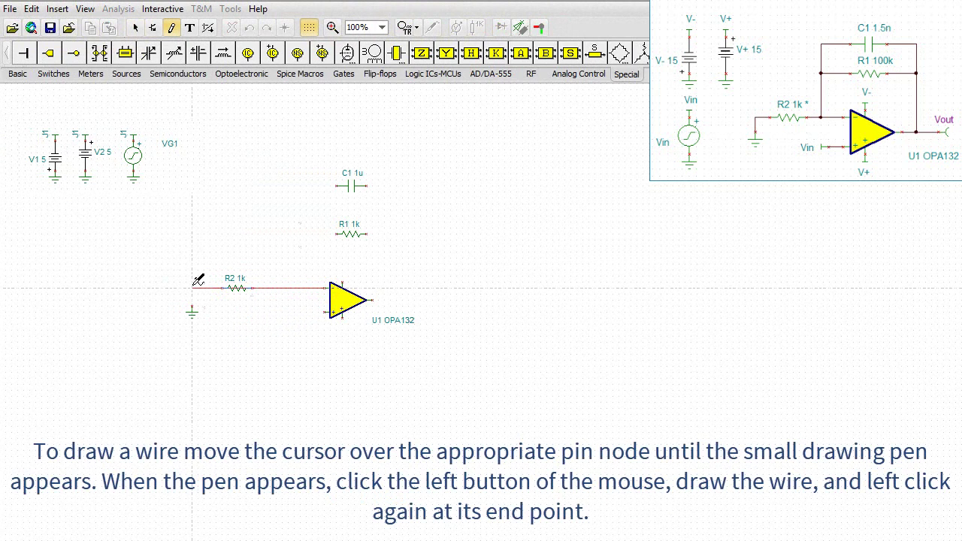
click(191, 307)
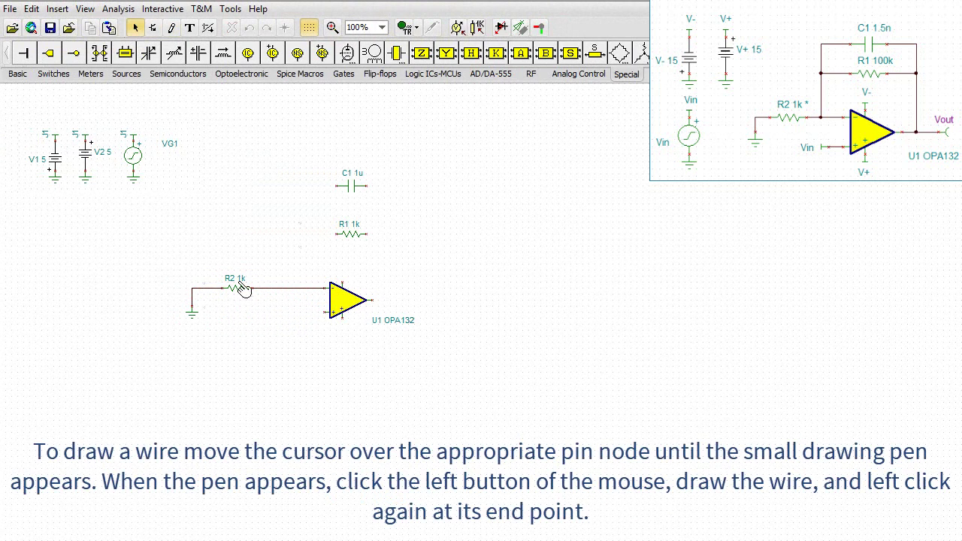
click(338, 184)
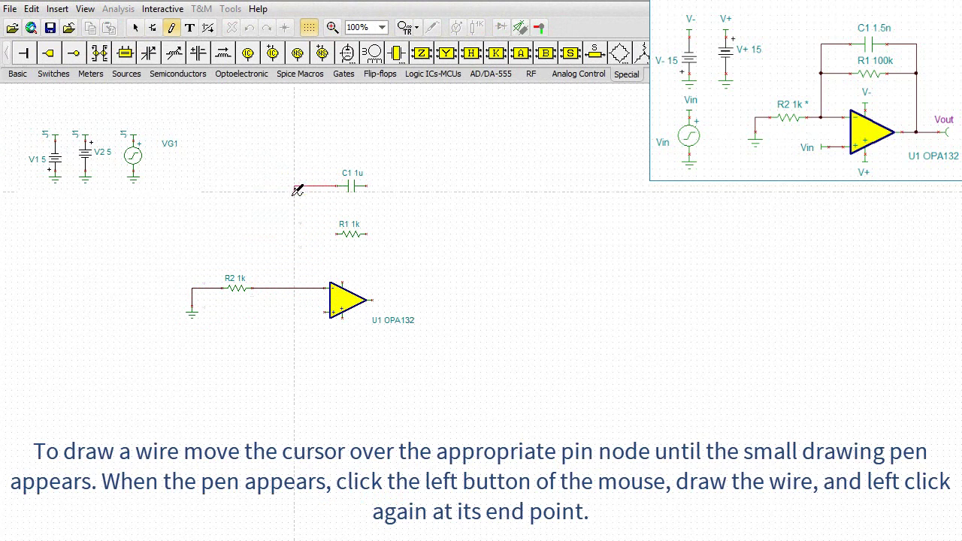
click(293, 288)
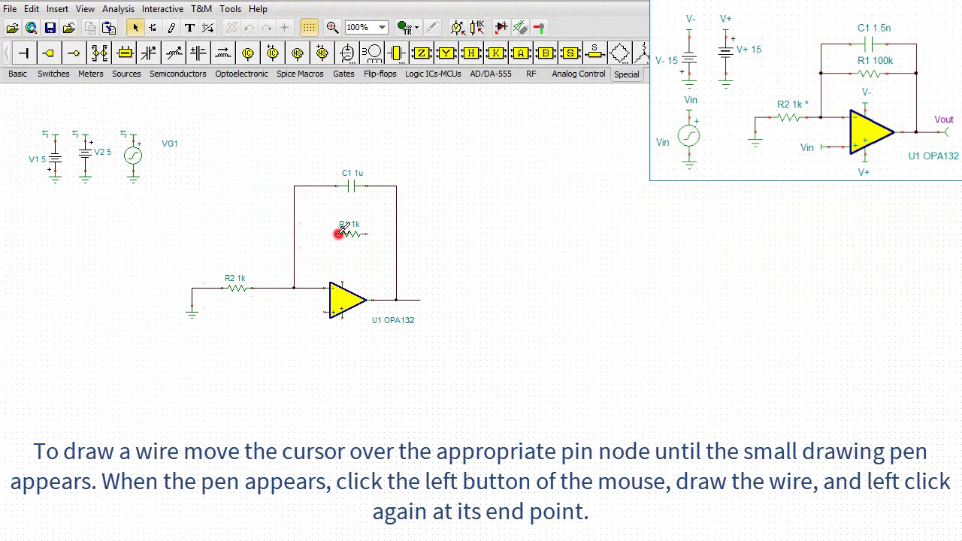
click(338, 233)
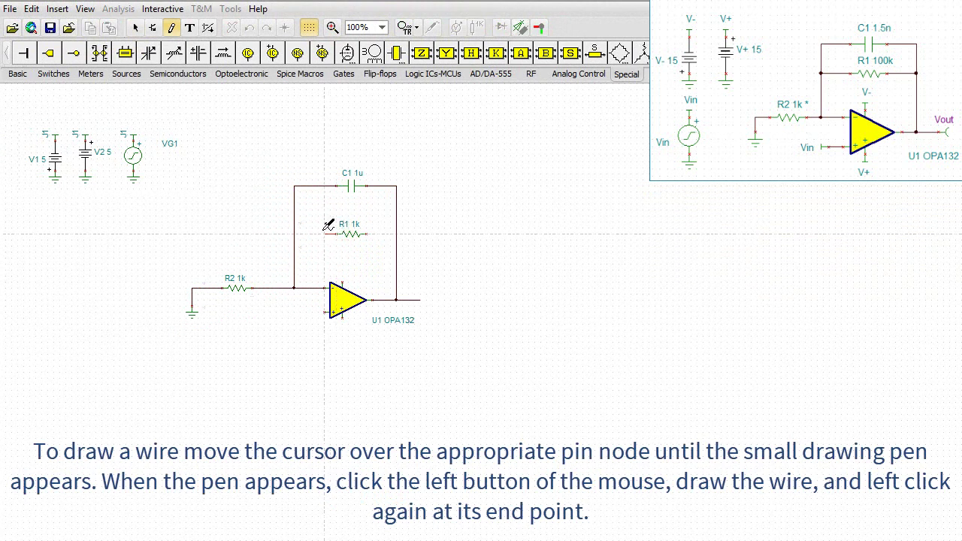
click(294, 233)
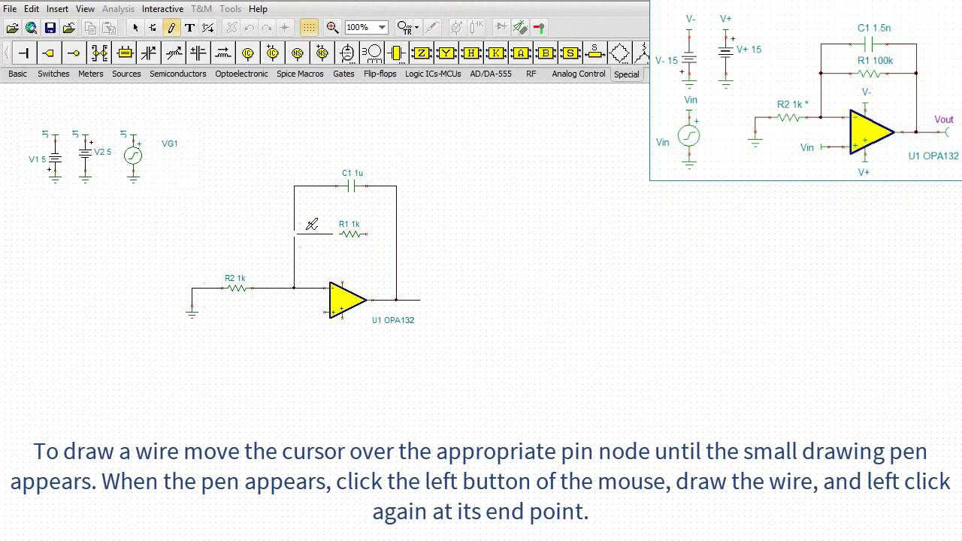
click(368, 233)
Join R1's right end to the output and place voltage pin VF1 on the op-amp output
click(396, 234)
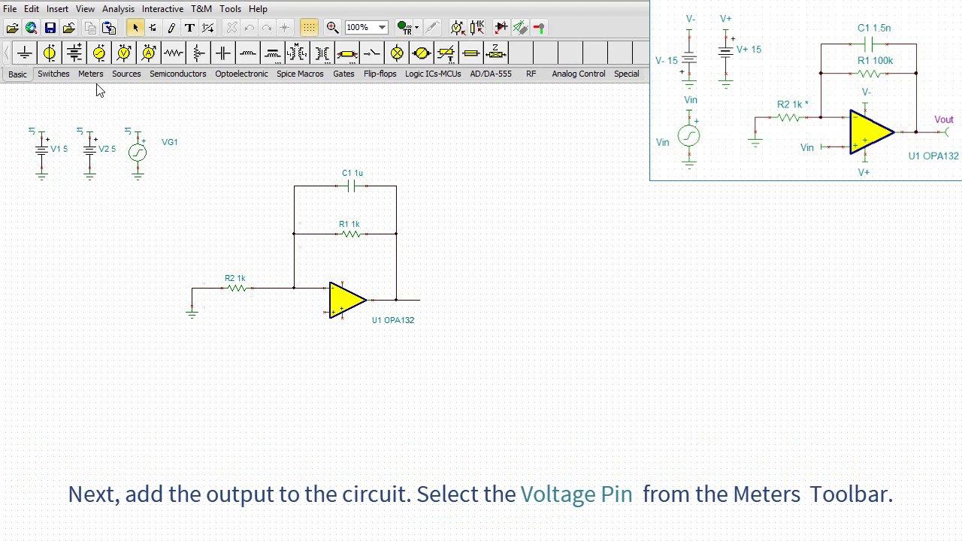
click(91, 73)
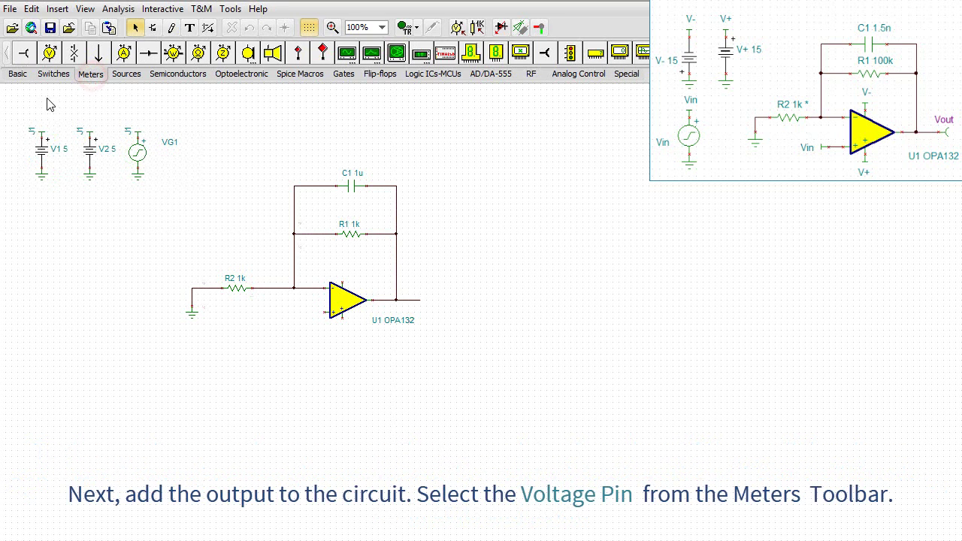
click(23, 58)
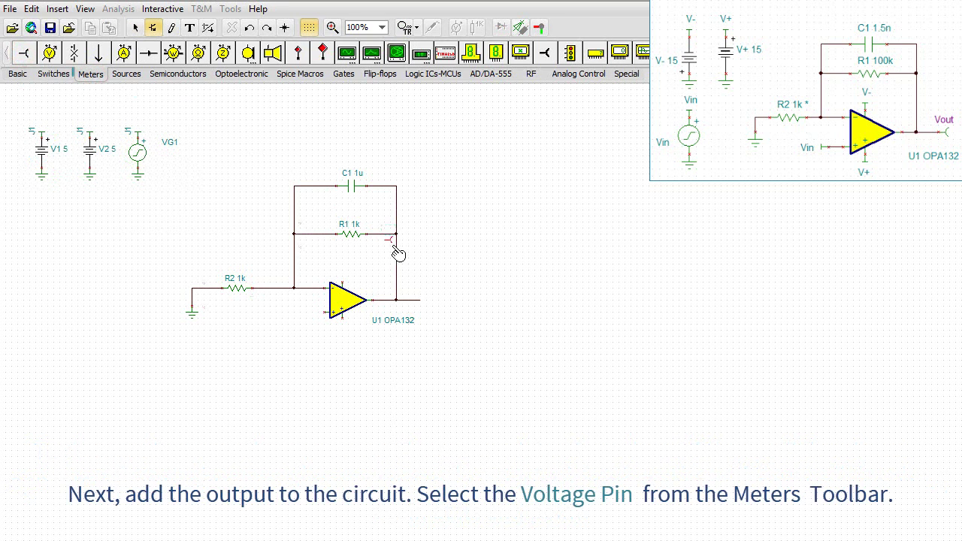
click(425, 301)
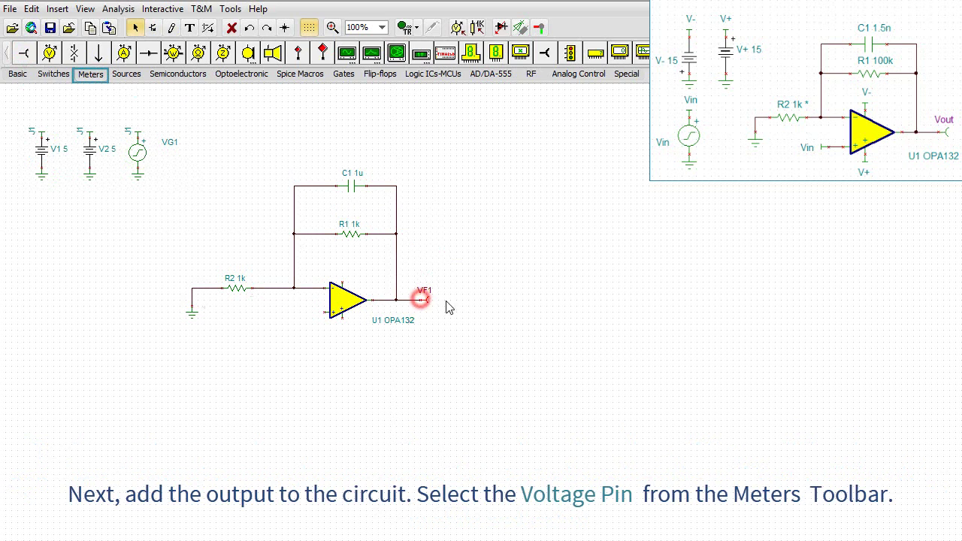
click(559, 243)
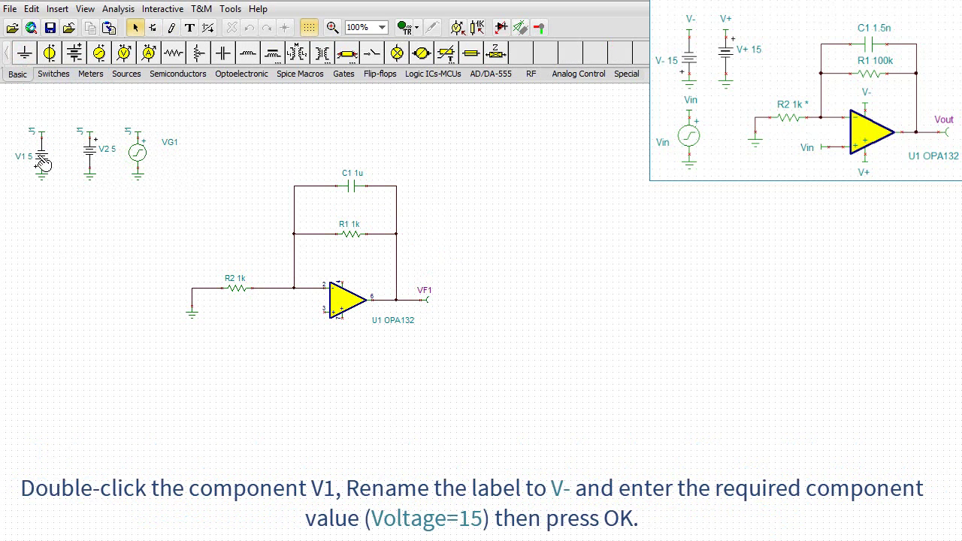
Set battery V1's label to V- and its voltage to 15
double_click(42, 158)
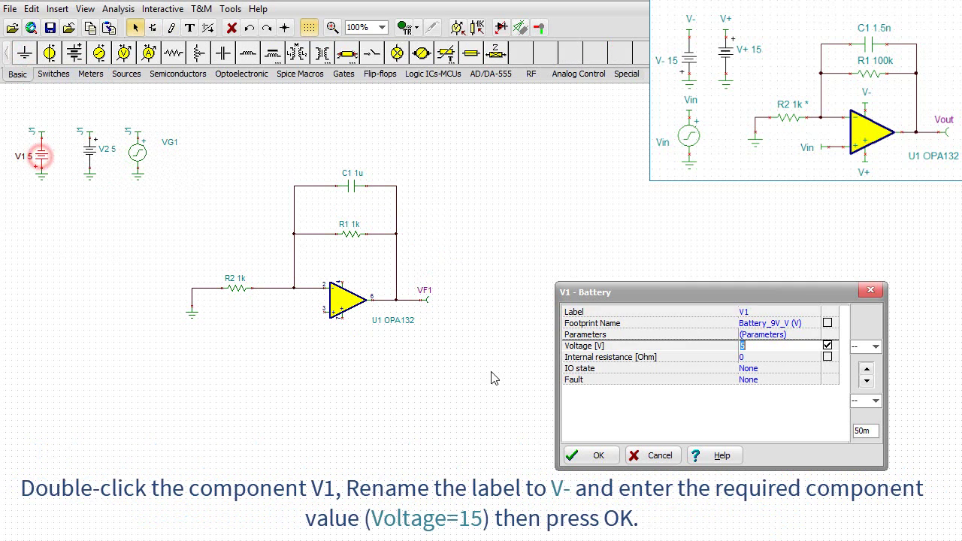
click(752, 312)
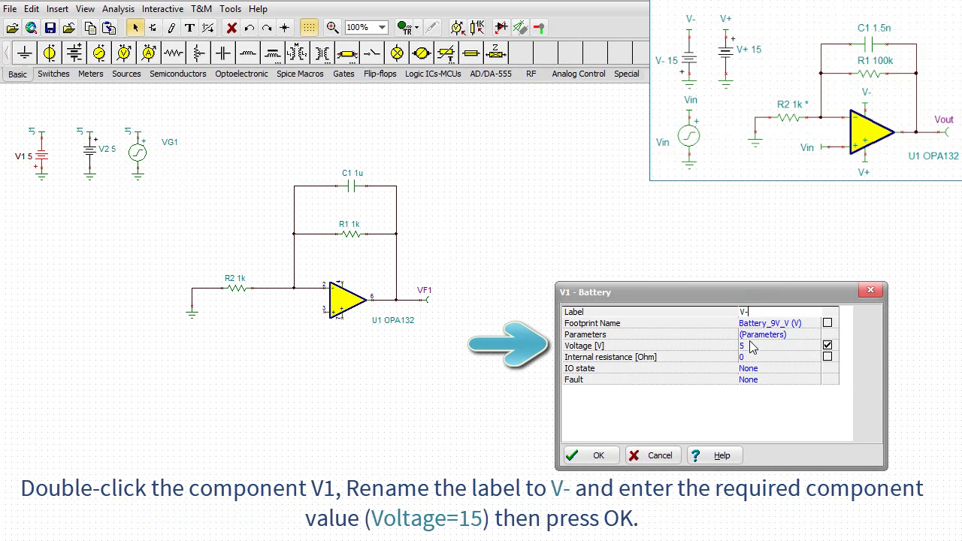
click(752, 348)
text(1)
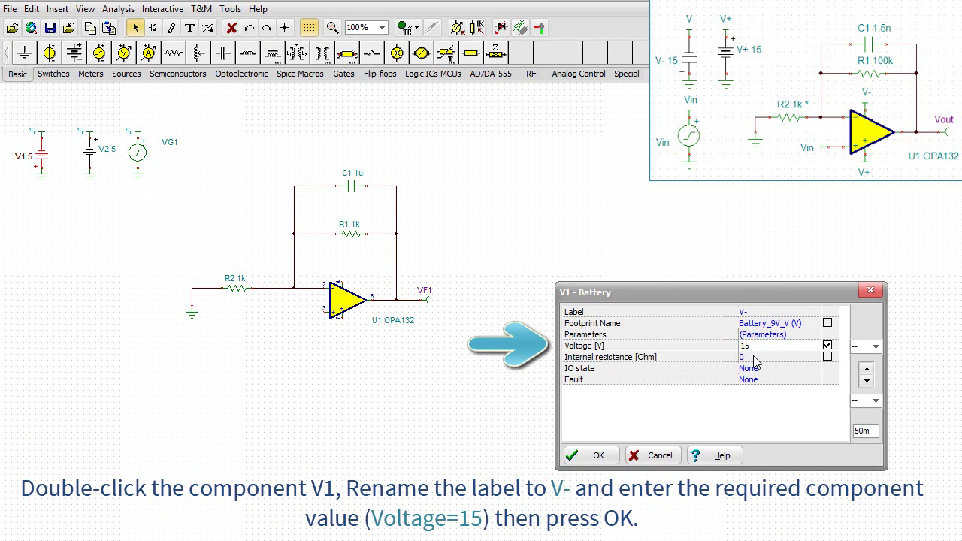
click(599, 453)
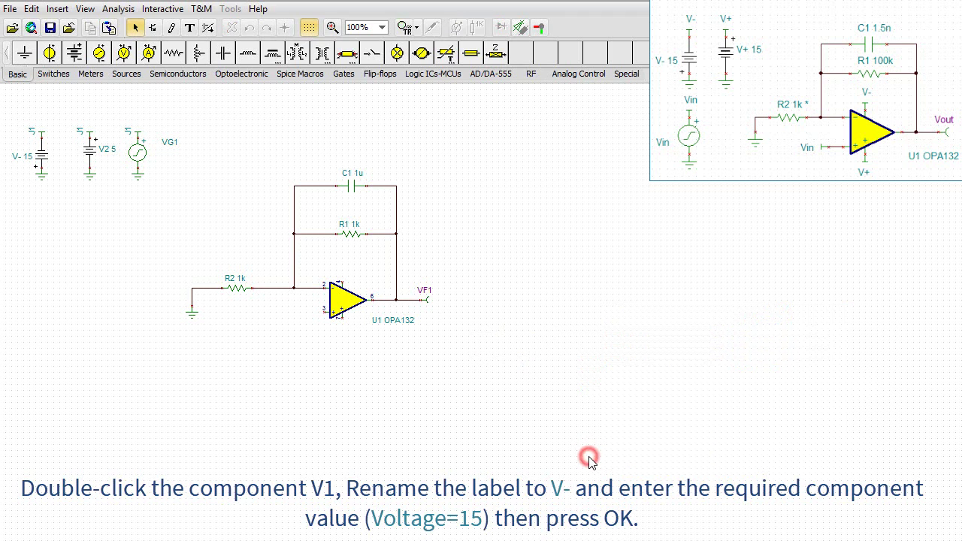
Rename the jumper beside the battery from J1 to V-
double_click(38, 129)
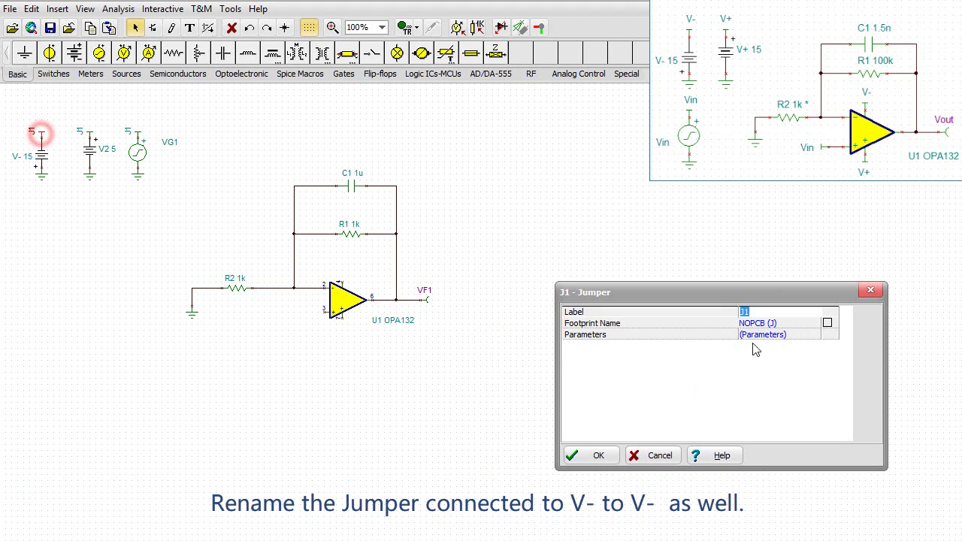
click(755, 312)
double_click(755, 312)
text(V-)
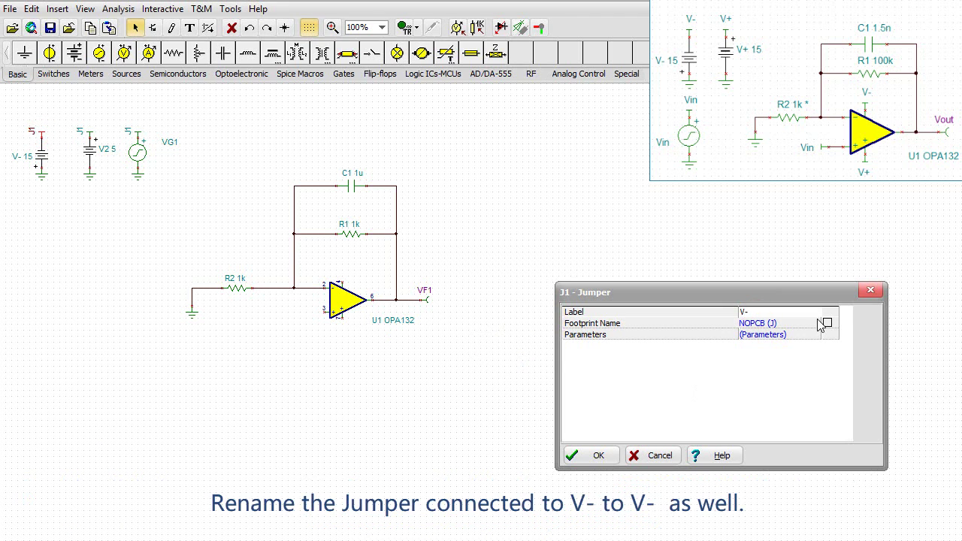
click(598, 454)
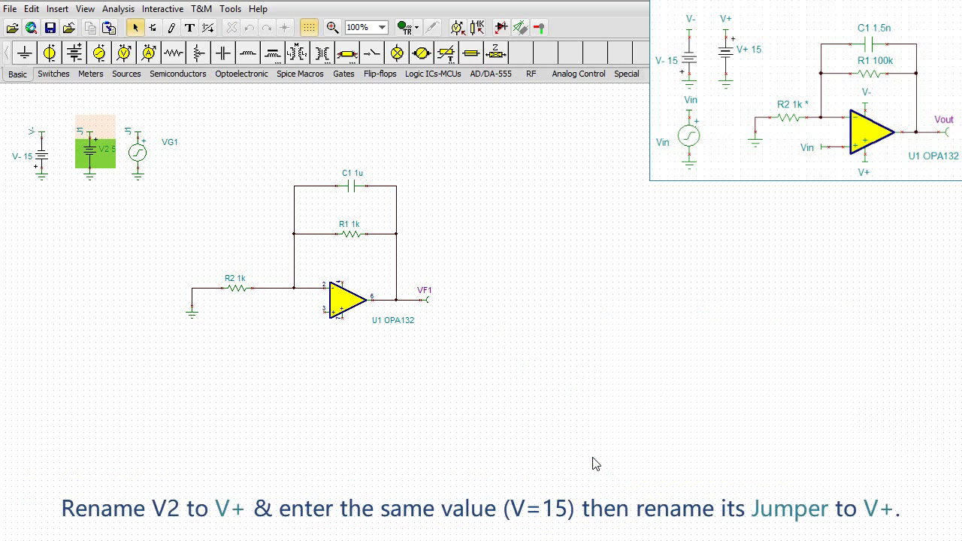
click(593, 459)
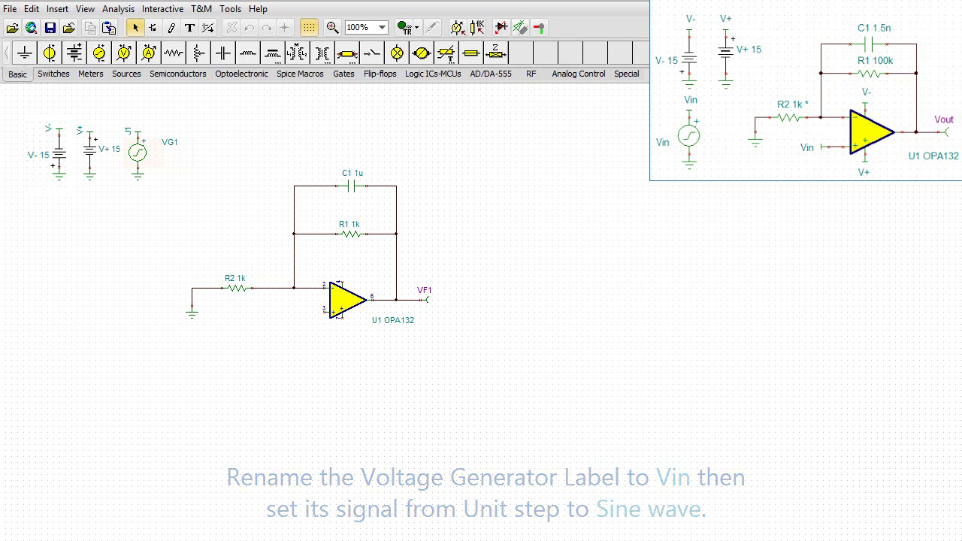
Label the generator Vin and give it a sinusoidal signal of 1m amplitude, 1k frequency
double_click(139, 156)
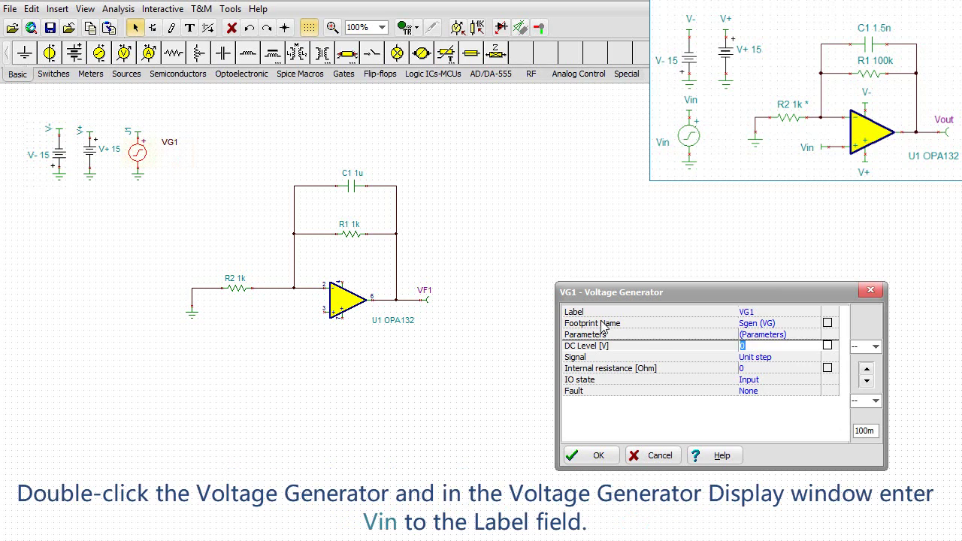
click(752, 312)
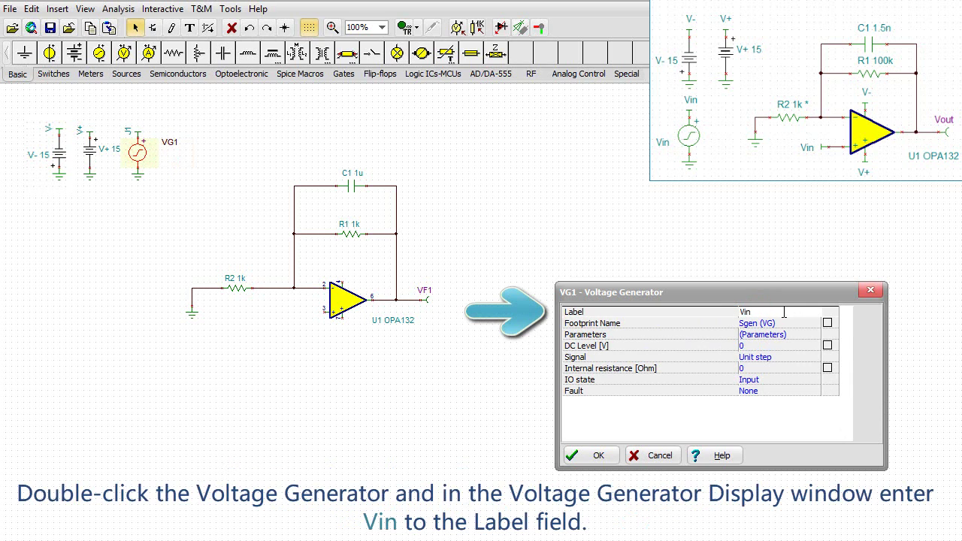
click(816, 357)
click(816, 358)
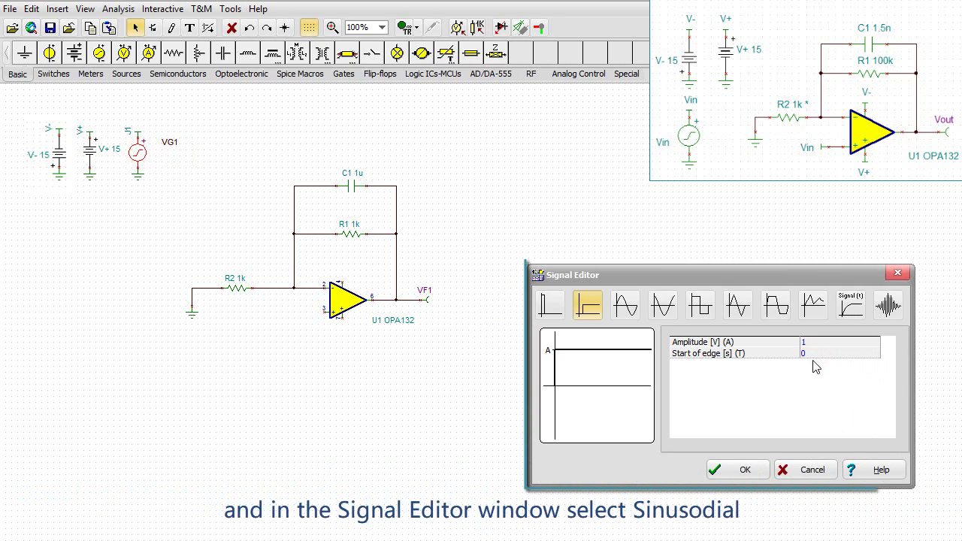
click(624, 308)
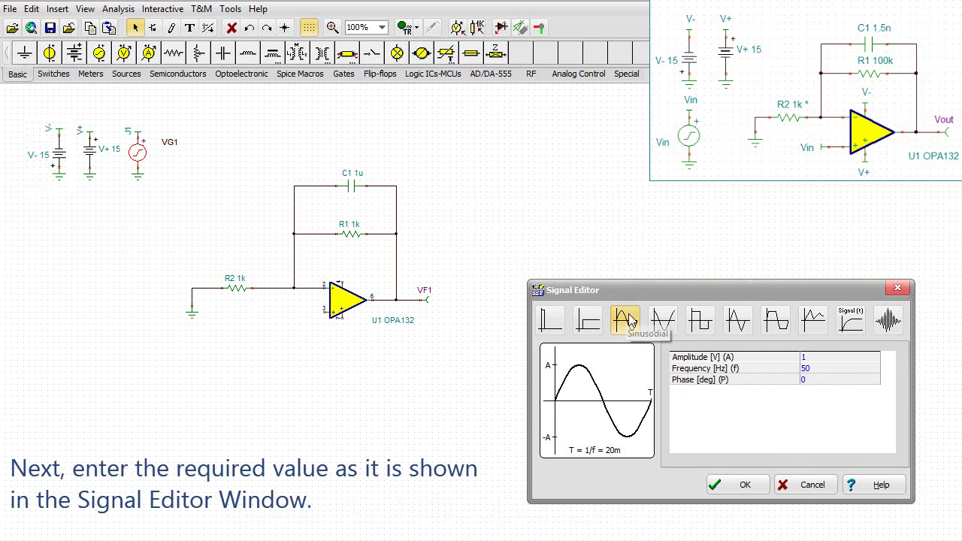
click(808, 359)
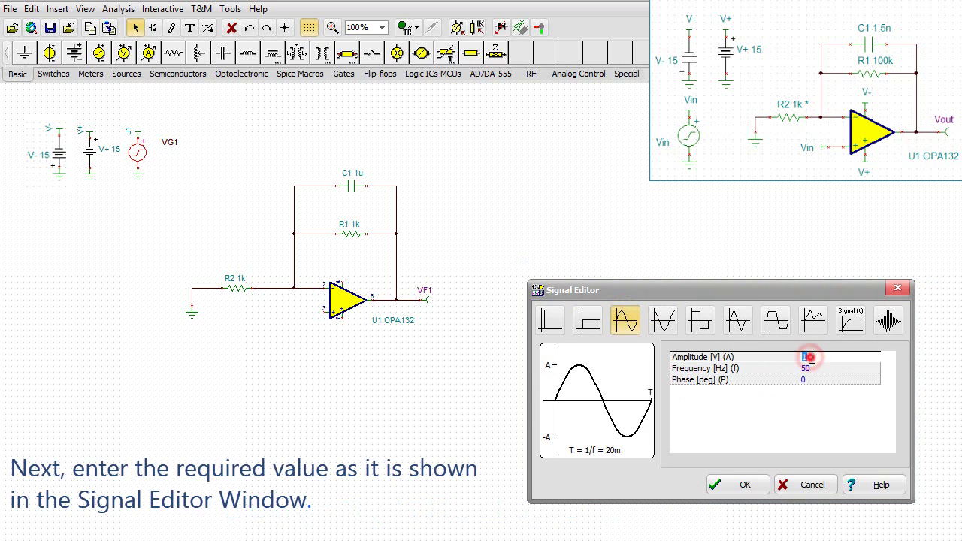
text(1)
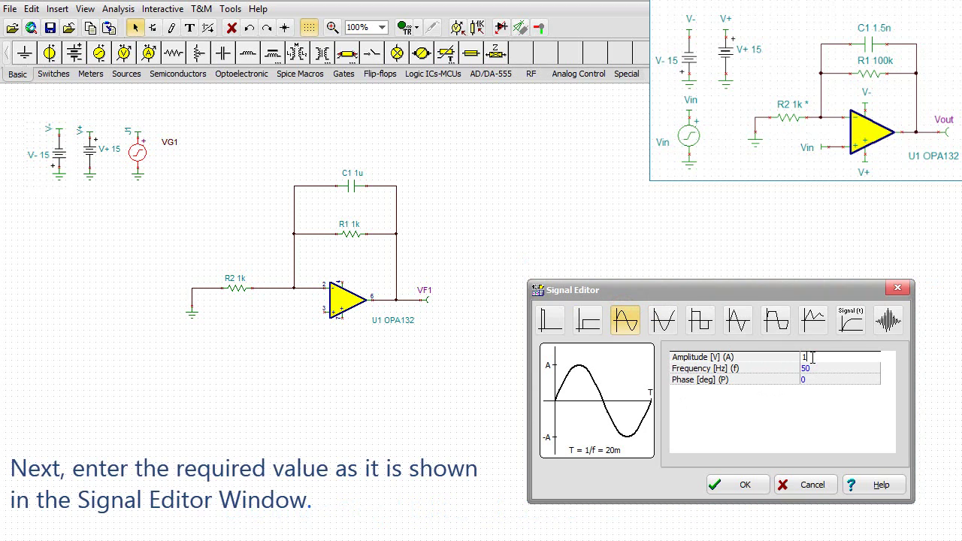
text(m)
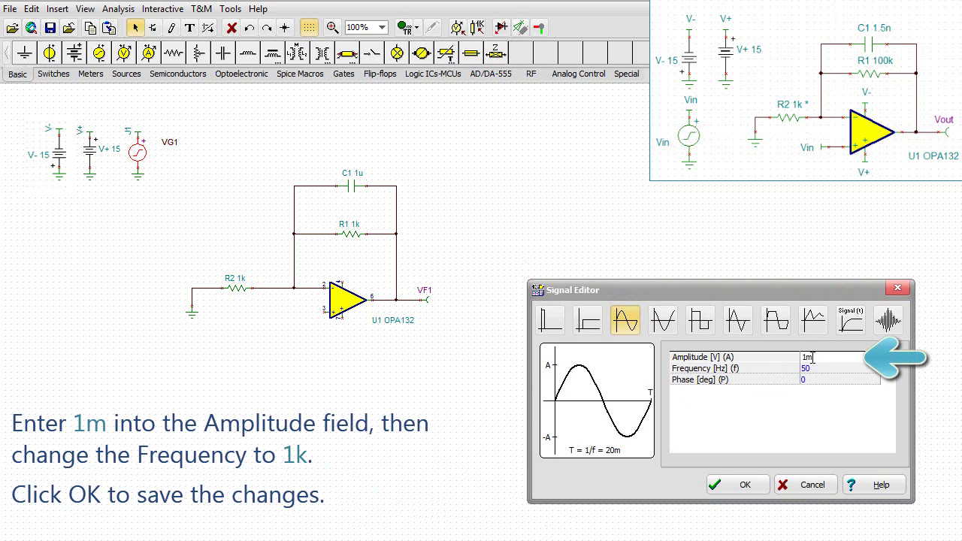
click(848, 369)
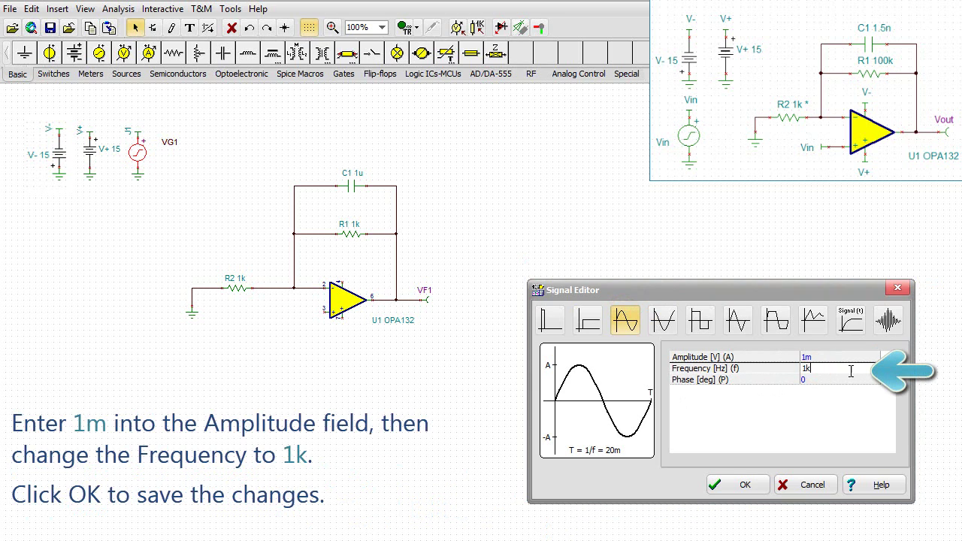
click(827, 406)
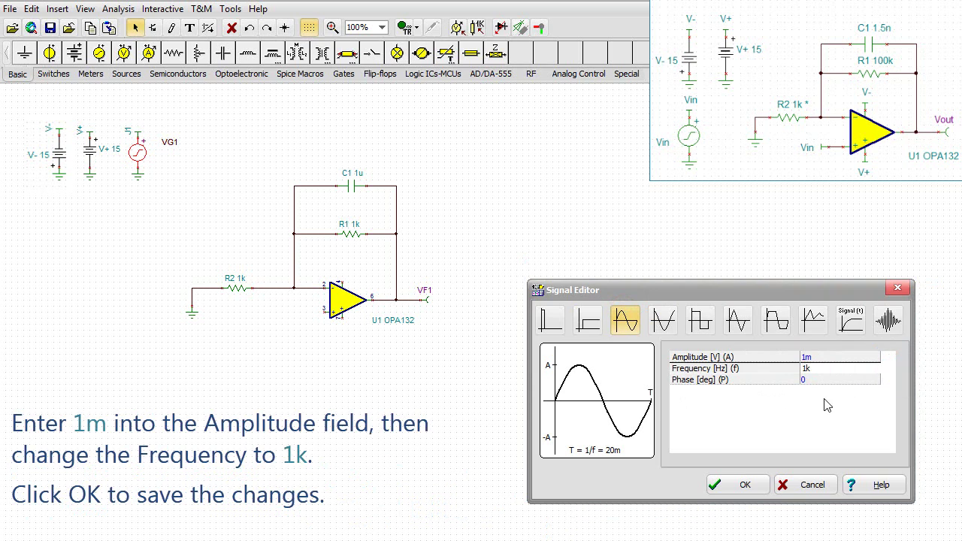
click(732, 494)
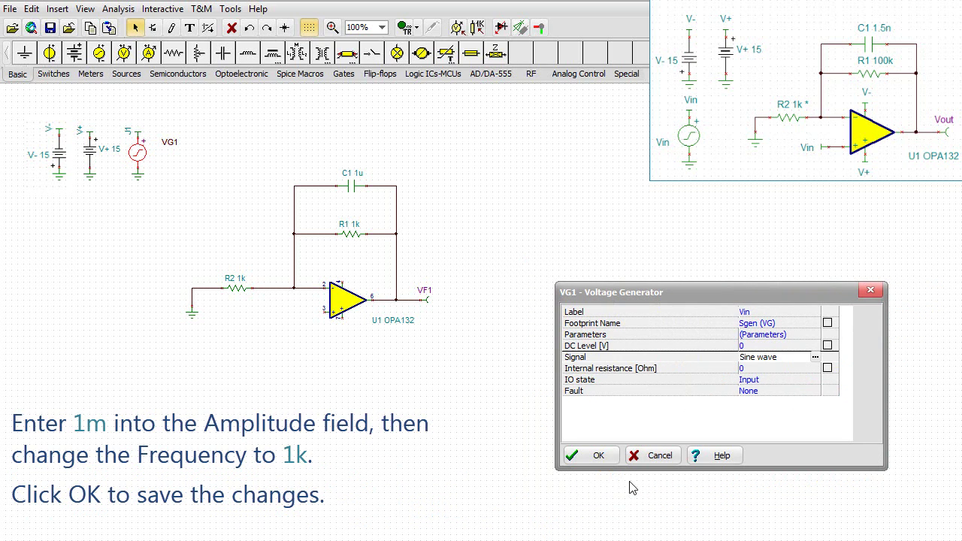
click(598, 457)
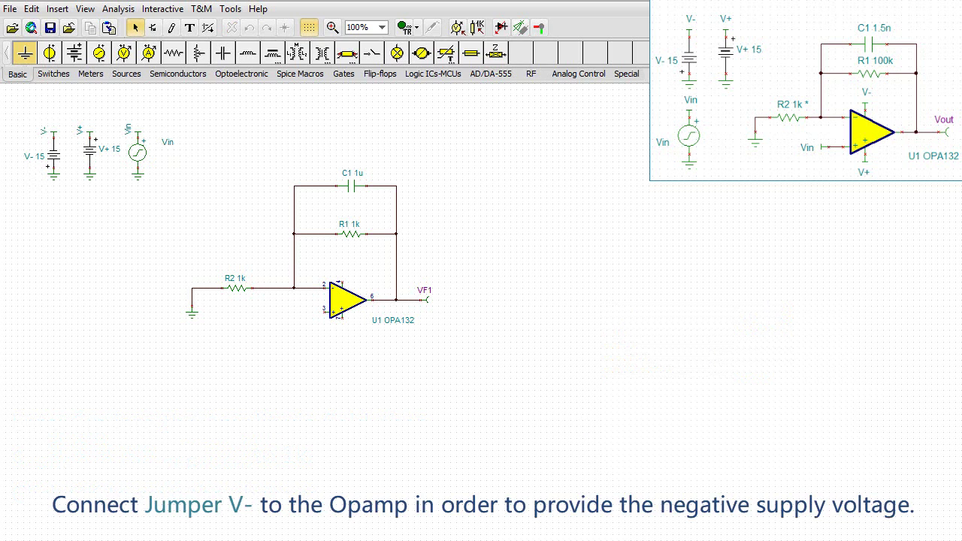
Copy the V- jumper onto the OPA132's top pin, then paste Vin and V+ onto its lower pins
click(50, 133)
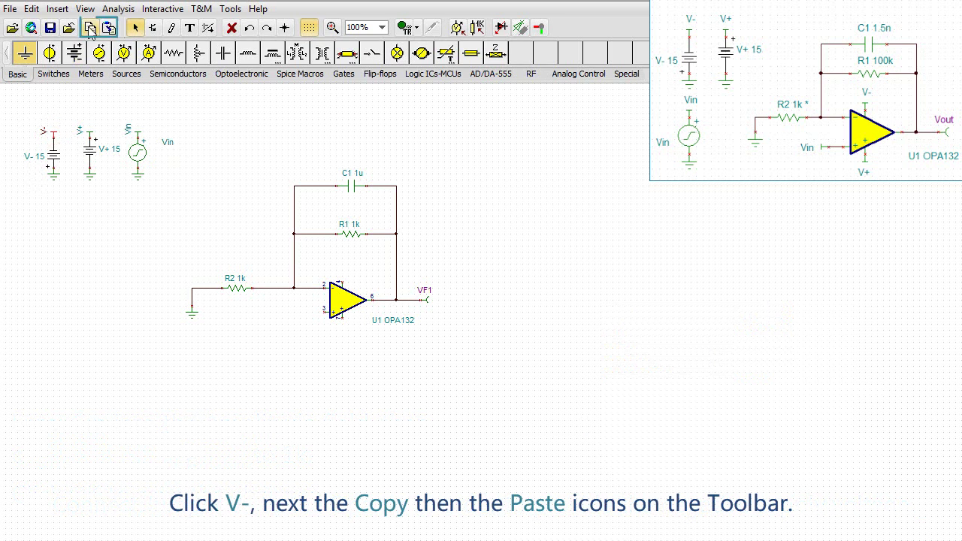
click(90, 27)
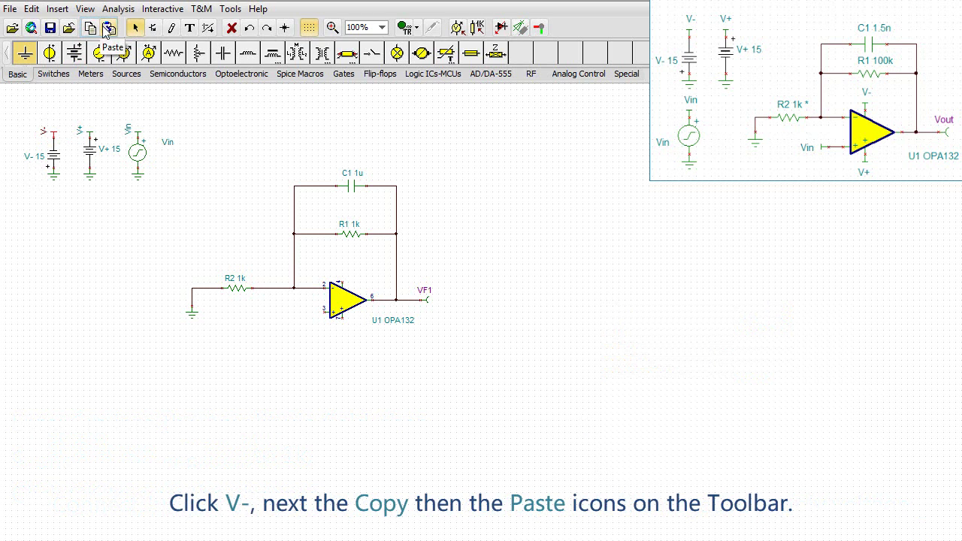
click(108, 28)
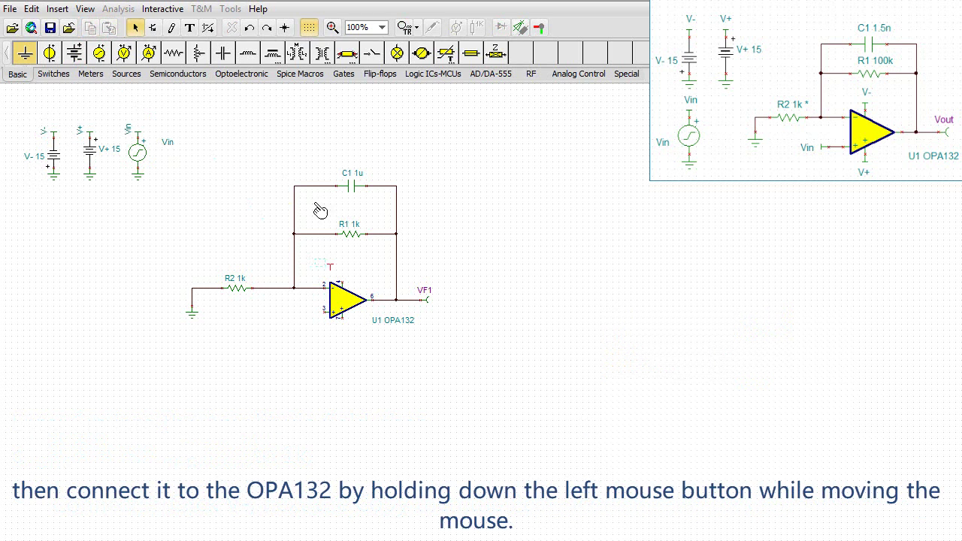
click(324, 210)
click(489, 147)
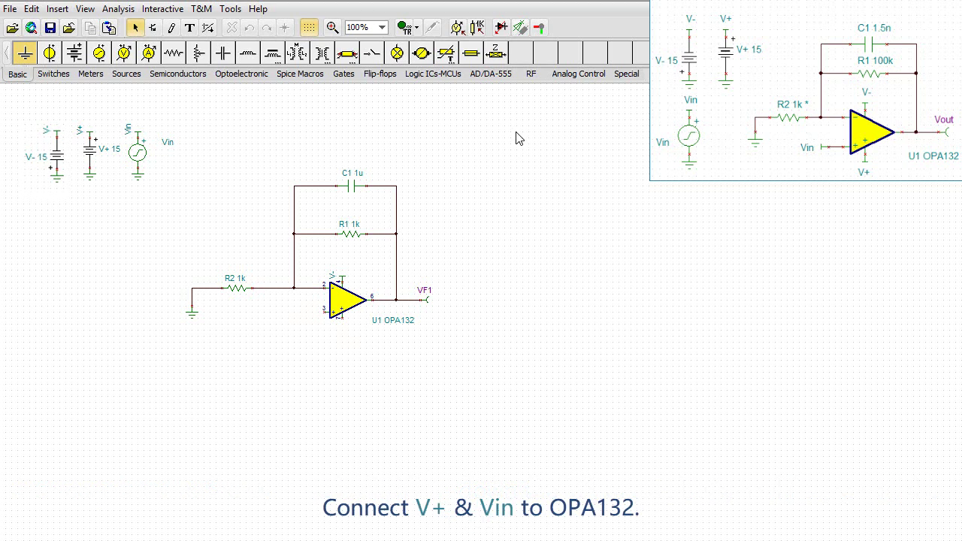
key(ctrl+v)
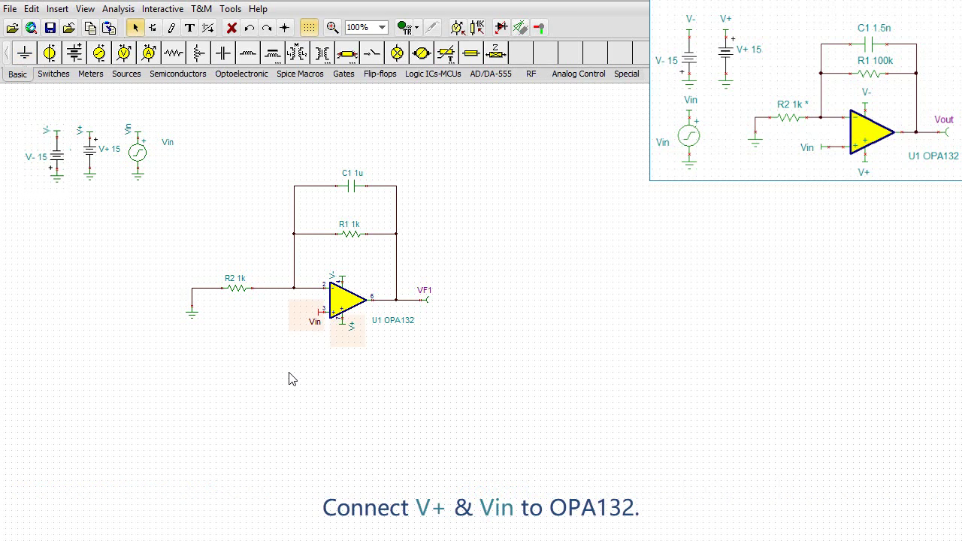
click(289, 374)
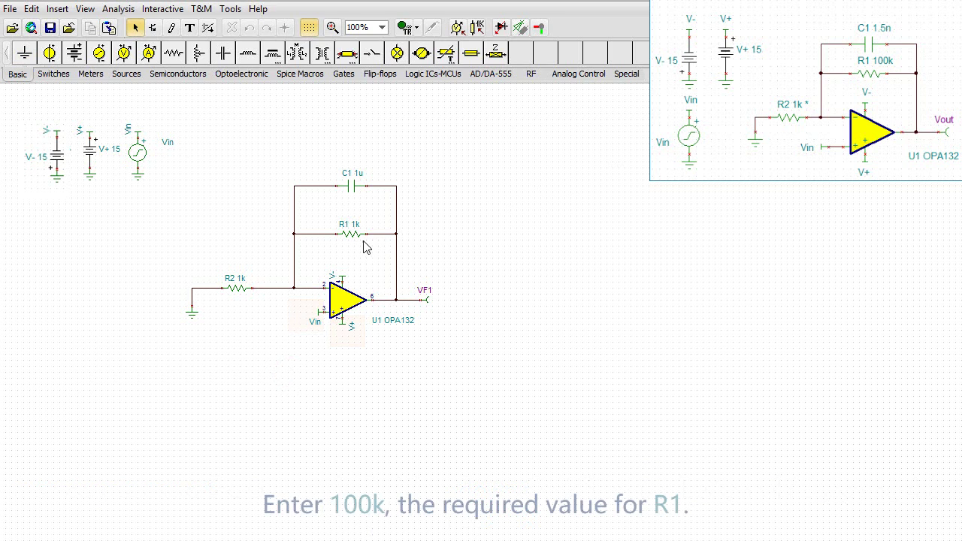
Set resistor R1's resistance to 100k
double_click(350, 235)
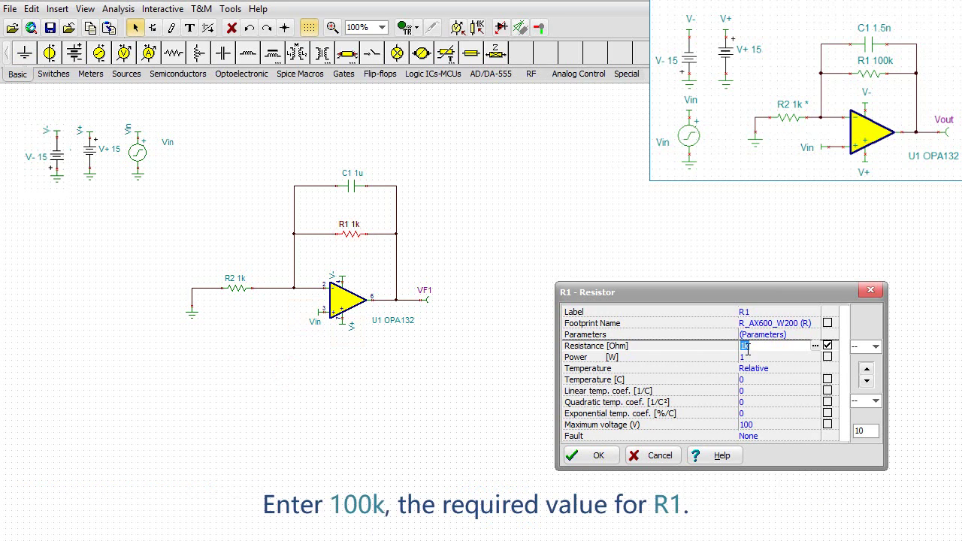
click(745, 348)
text(100k)
click(598, 455)
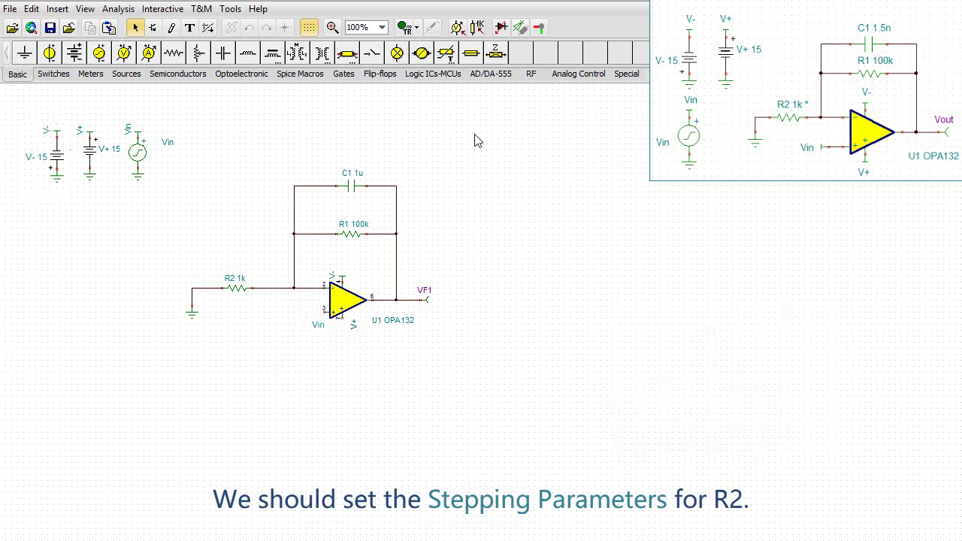
Make R2 a control object stepping logarithmically from 100 to 100k in 4 cases
click(478, 28)
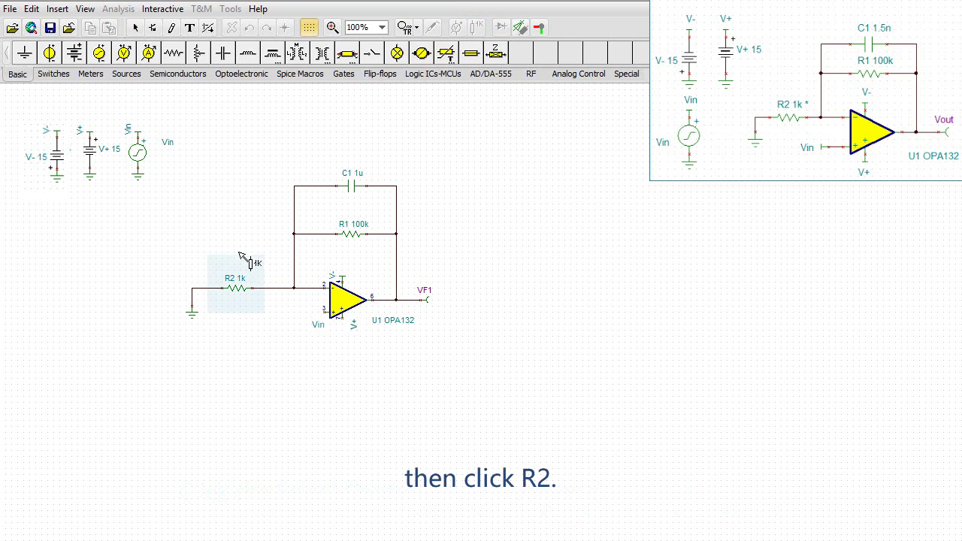
click(234, 288)
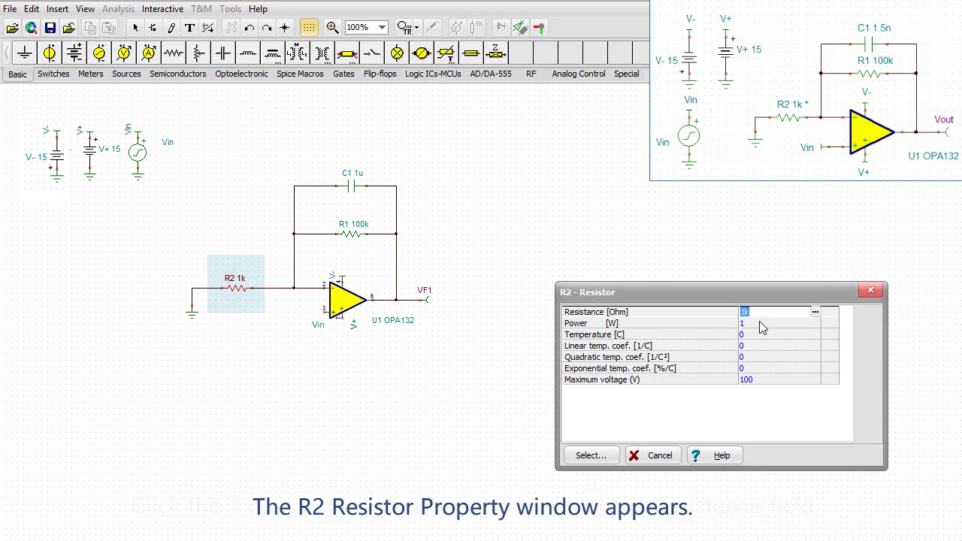
click(813, 316)
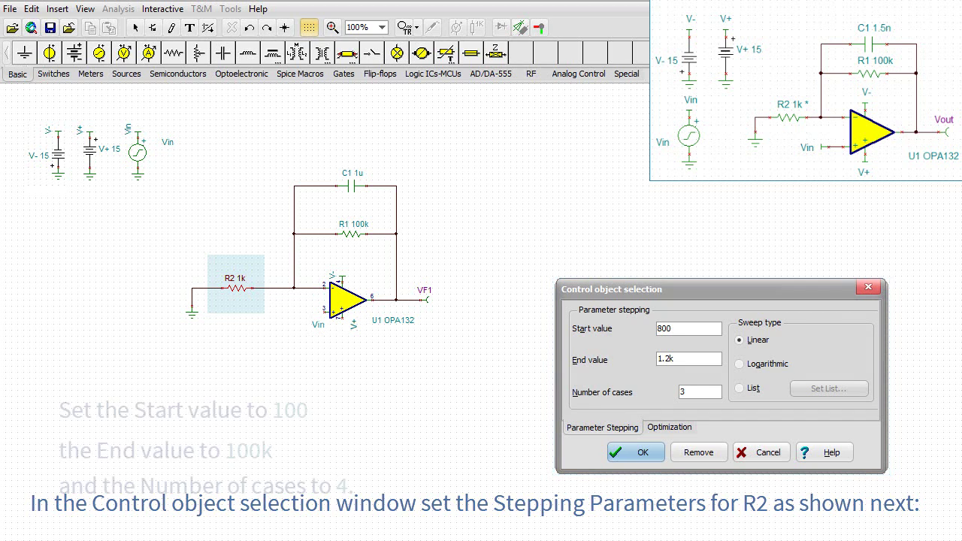
click(665, 331)
double_click(665, 330)
text(10)
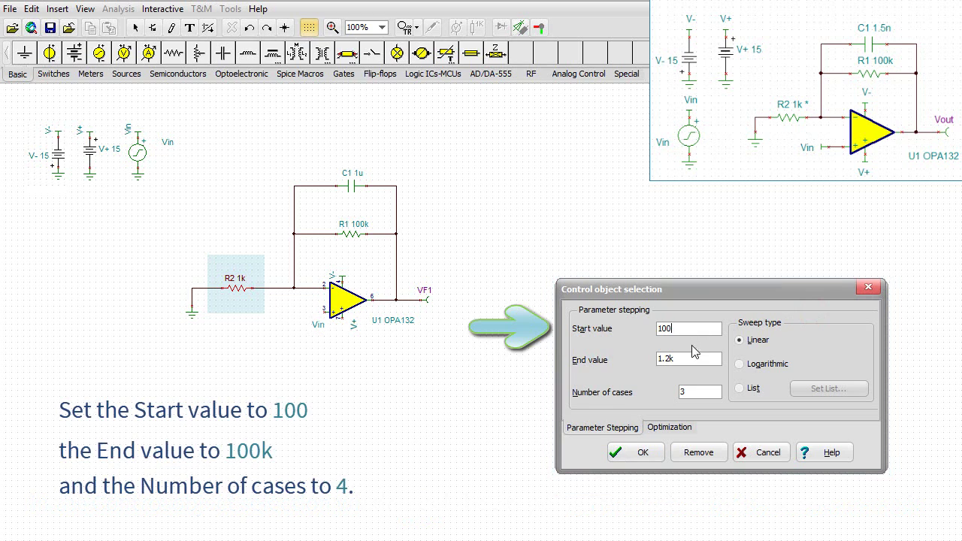
double_click(690, 359)
text(1)
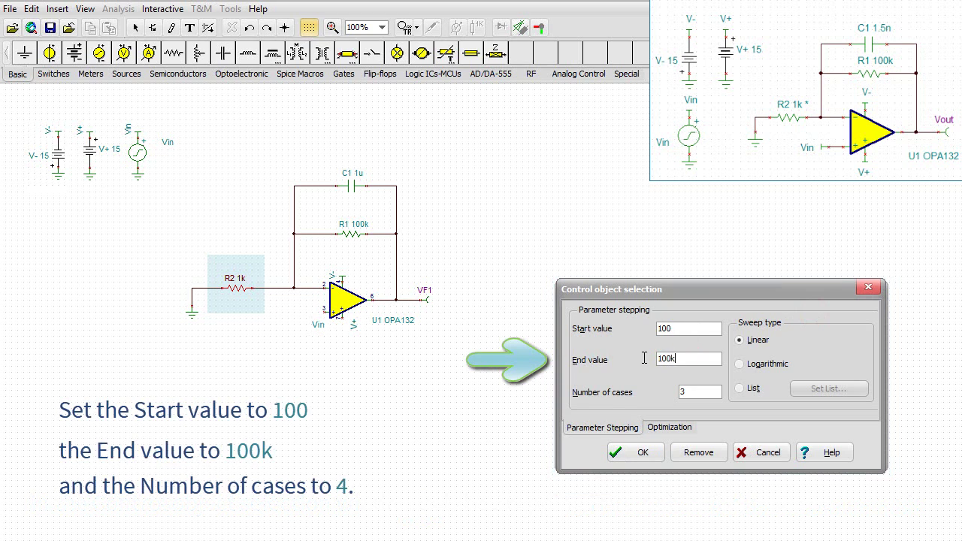
double_click(686, 388)
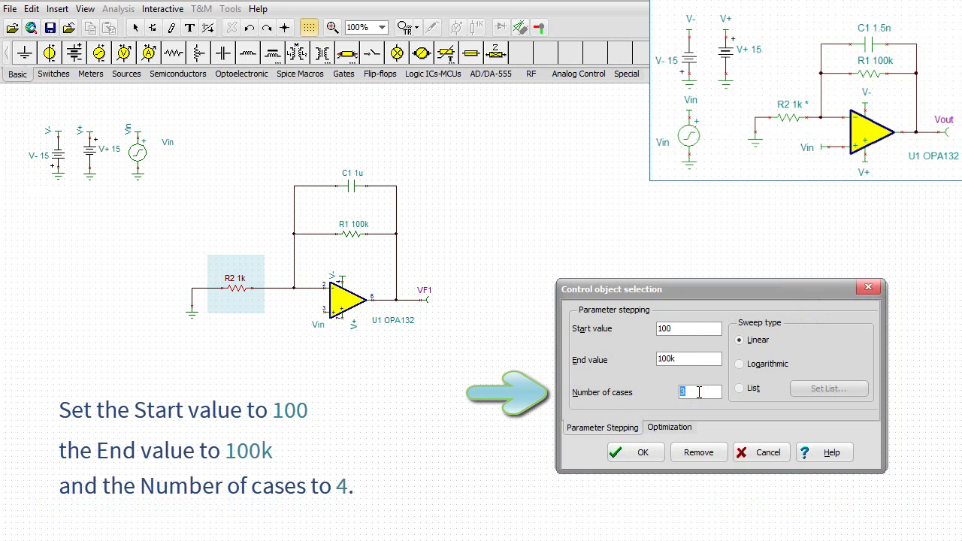
click(740, 365)
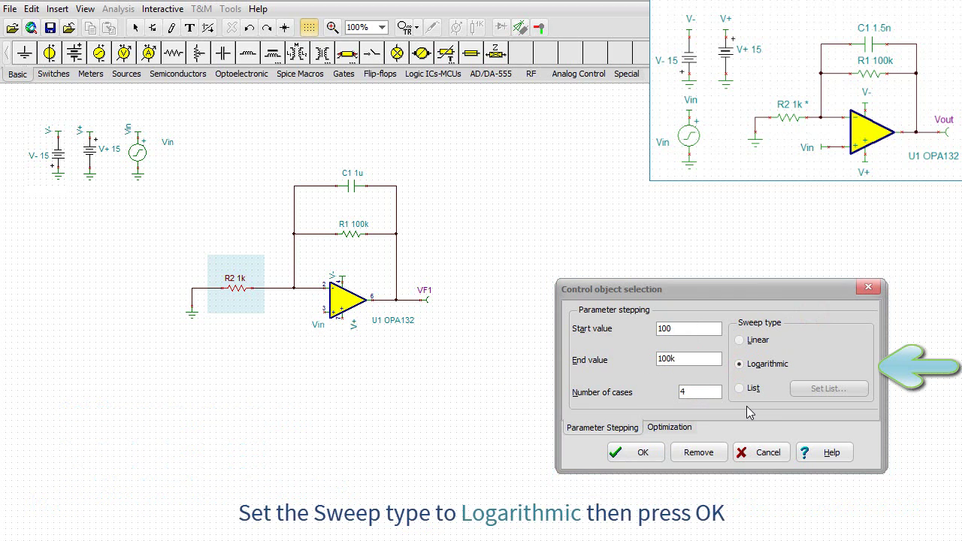
click(636, 453)
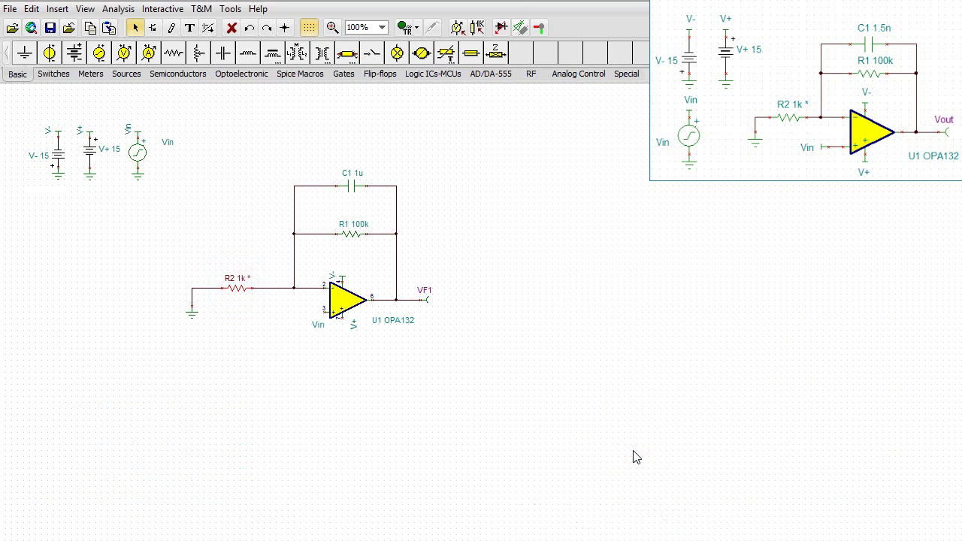
Change C1's capacitance from 1u to 1.5n
double_click(348, 185)
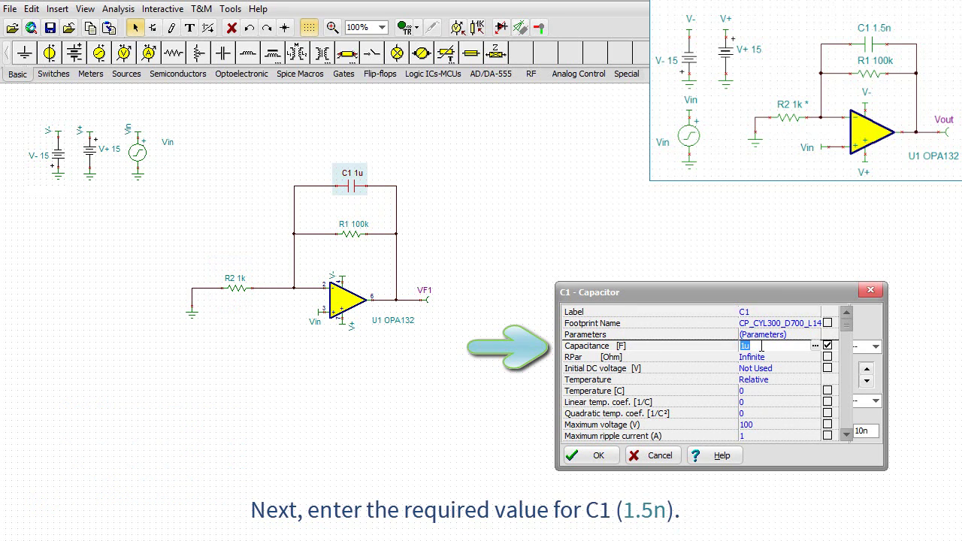
key(BackSpace)
click(593, 455)
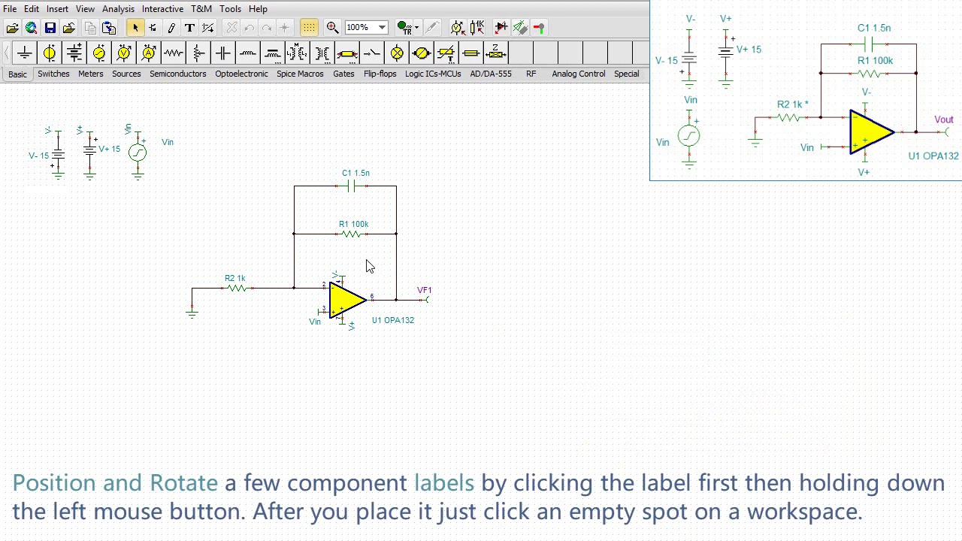
Rotate the op-amp's V- label to horizontal and move it above the op-amp
click(338, 278)
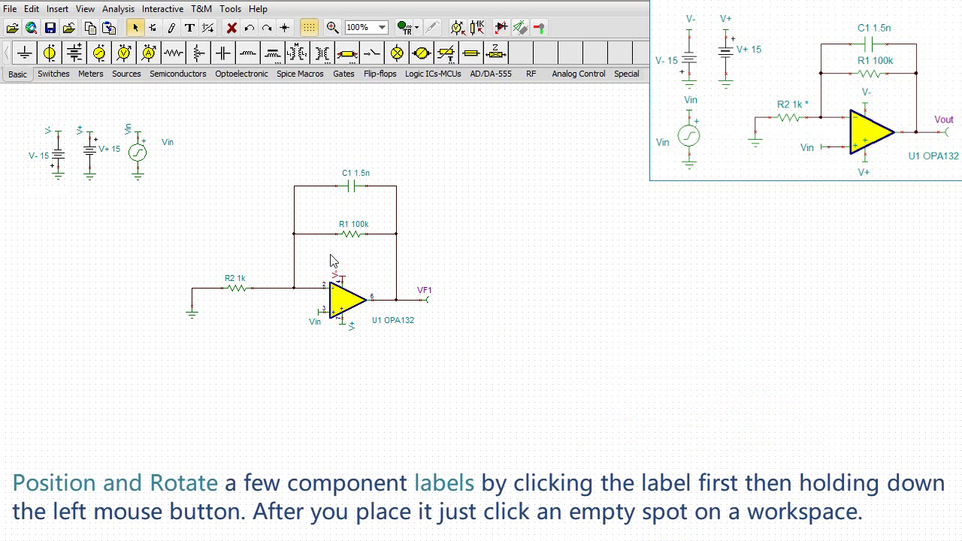
click(267, 27)
drag(329, 275, 352, 278)
click(383, 263)
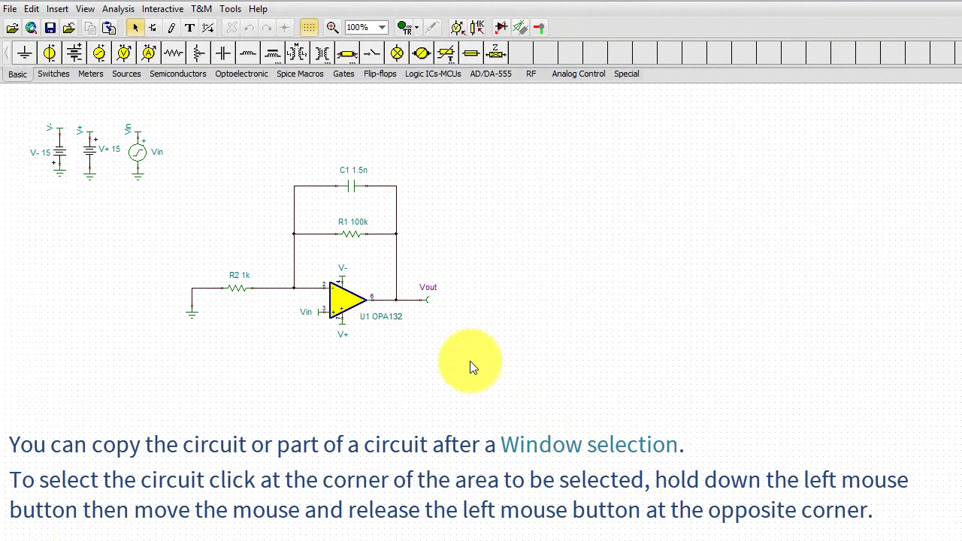
Copy the whole non-inverting circuit and paste the duplicate to its right
drag(453, 353, 175, 139)
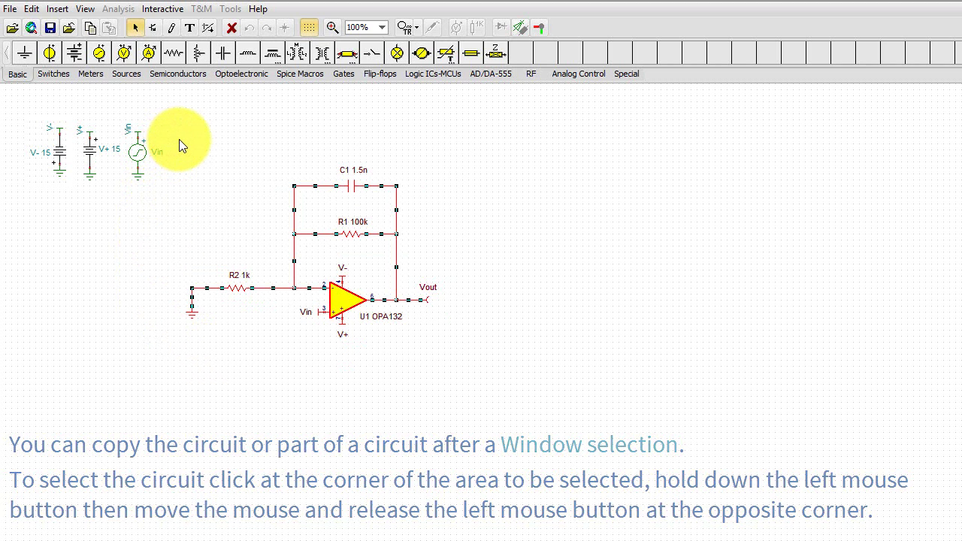
click(90, 29)
click(108, 29)
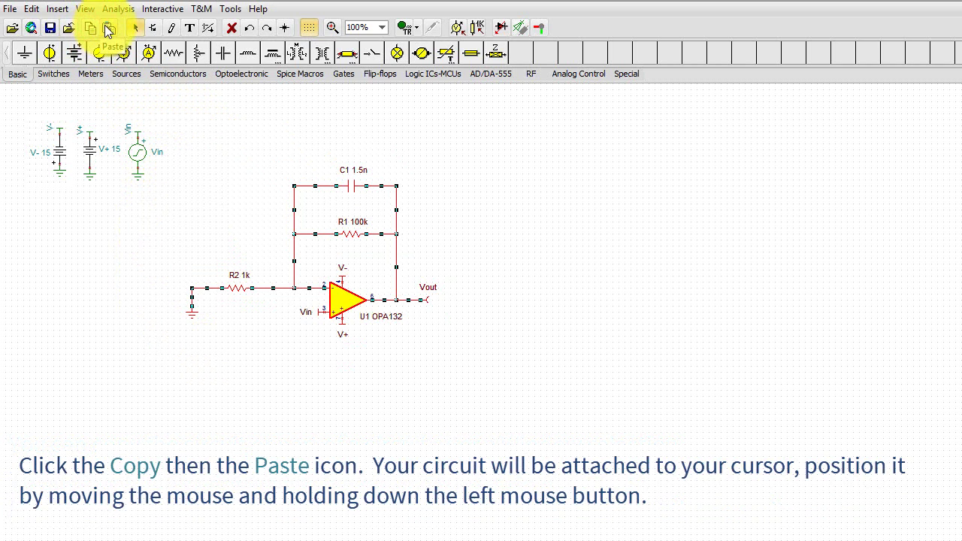
click(468, 117)
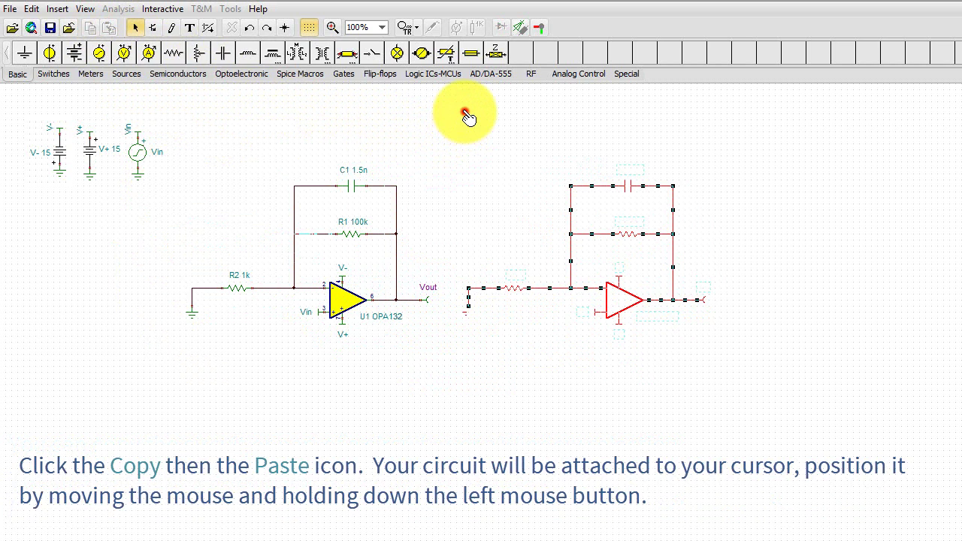
click(465, 114)
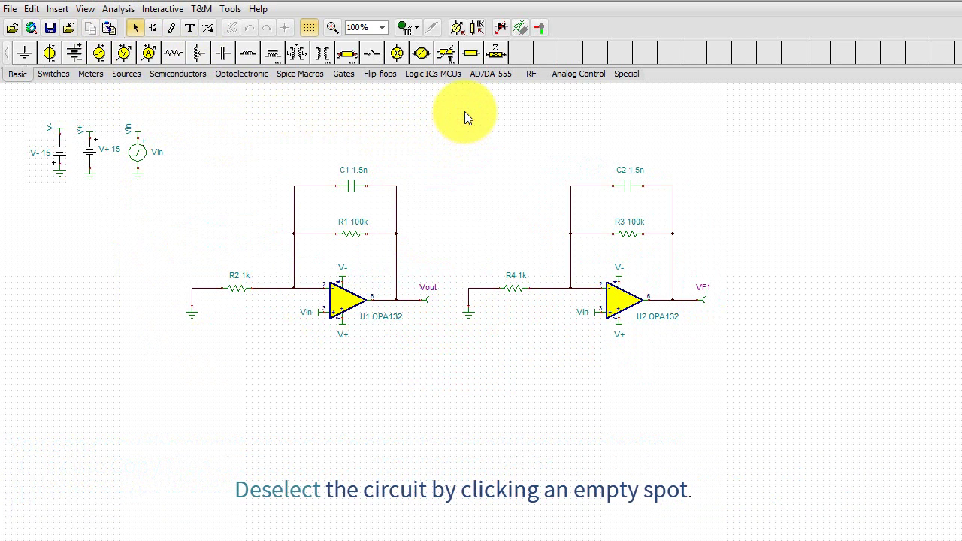
Remove the ground and wire stub under R4, and put a copied Vin source on R4's left end
click(469, 312)
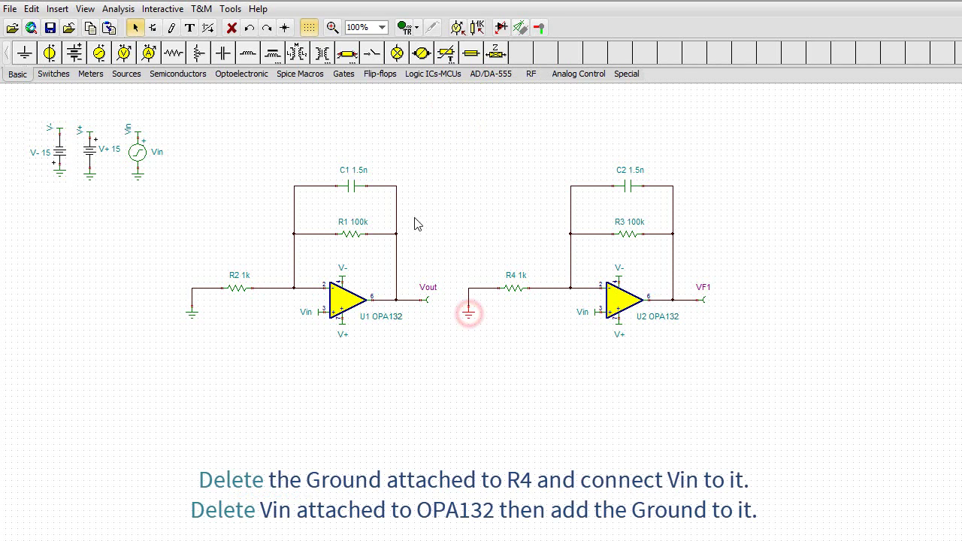
click(231, 27)
click(471, 290)
click(232, 28)
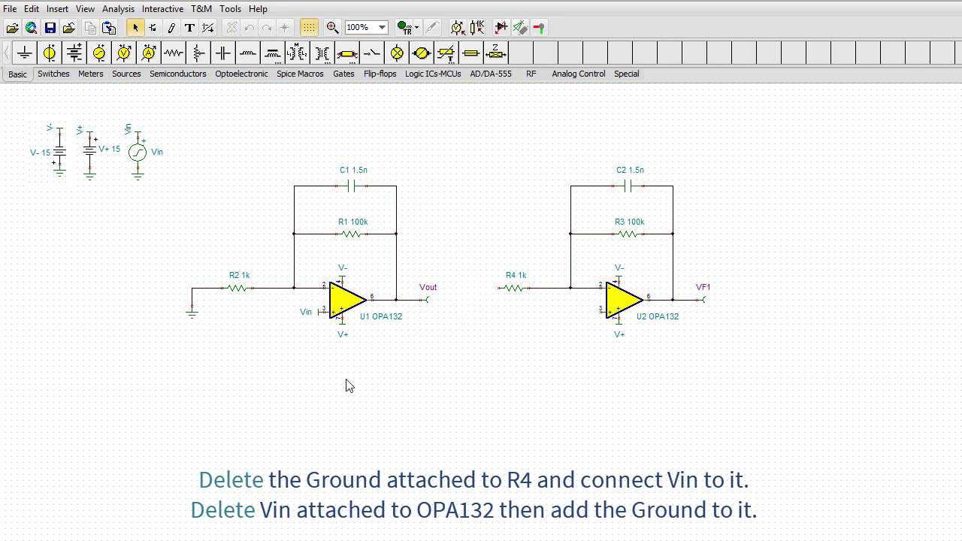
click(317, 312)
click(90, 28)
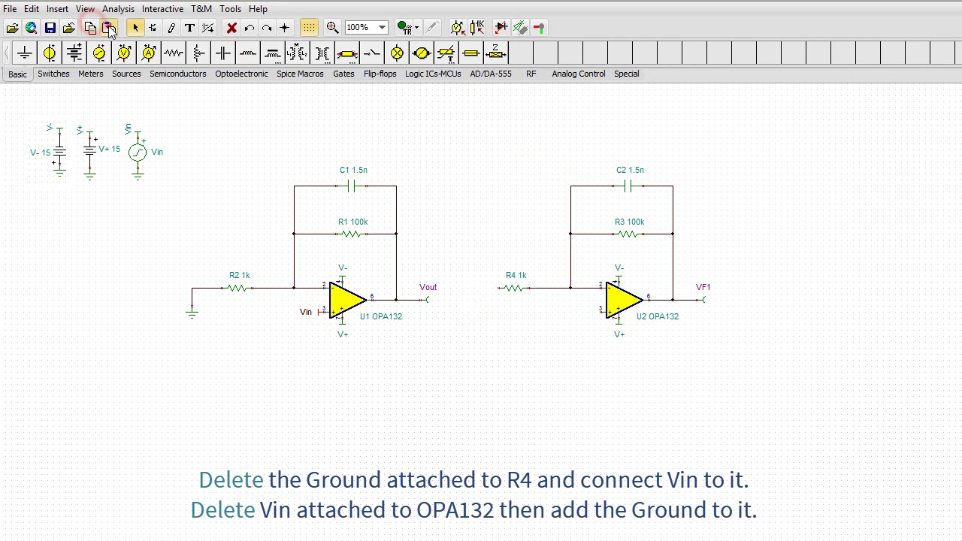
click(109, 28)
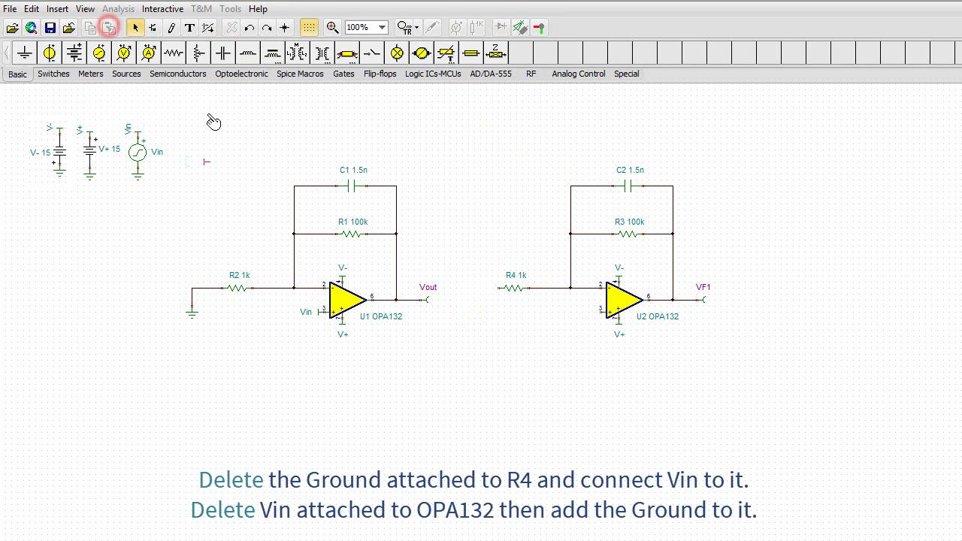
click(478, 227)
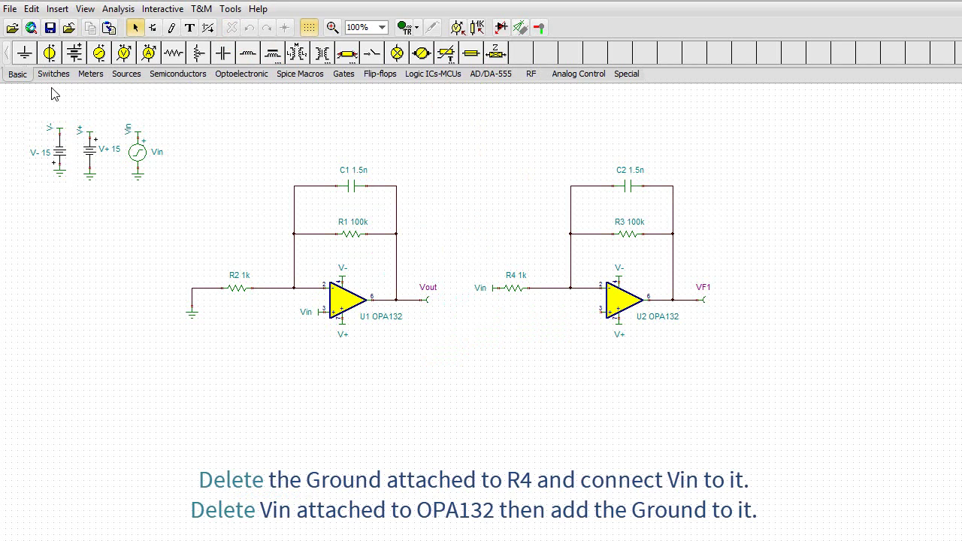
Add a ground below U2 and wire its non-inverting input to it
click(25, 53)
click(571, 332)
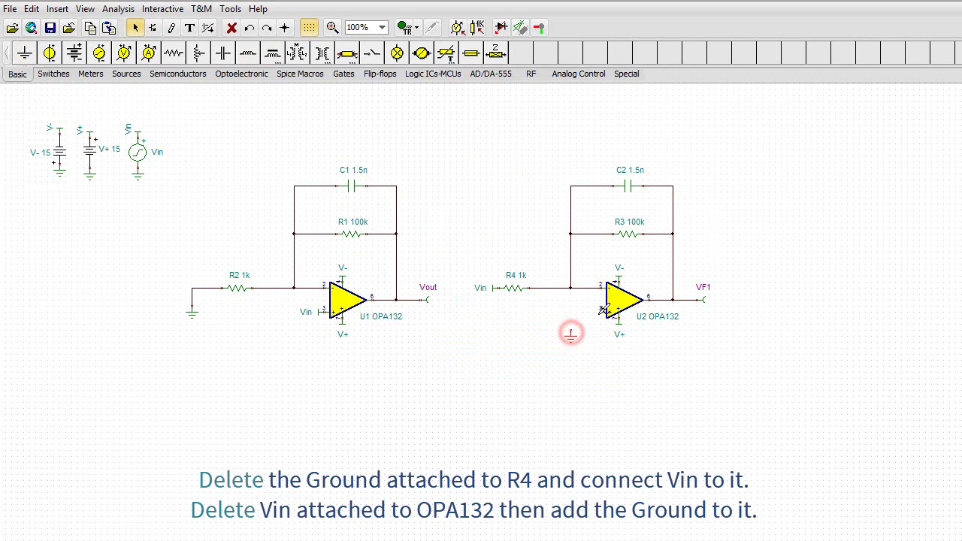
mouse_move(604, 308)
mouse_down()
mouse_move(572, 310)
mouse_move(573, 337)
mouse_up()
click(598, 339)
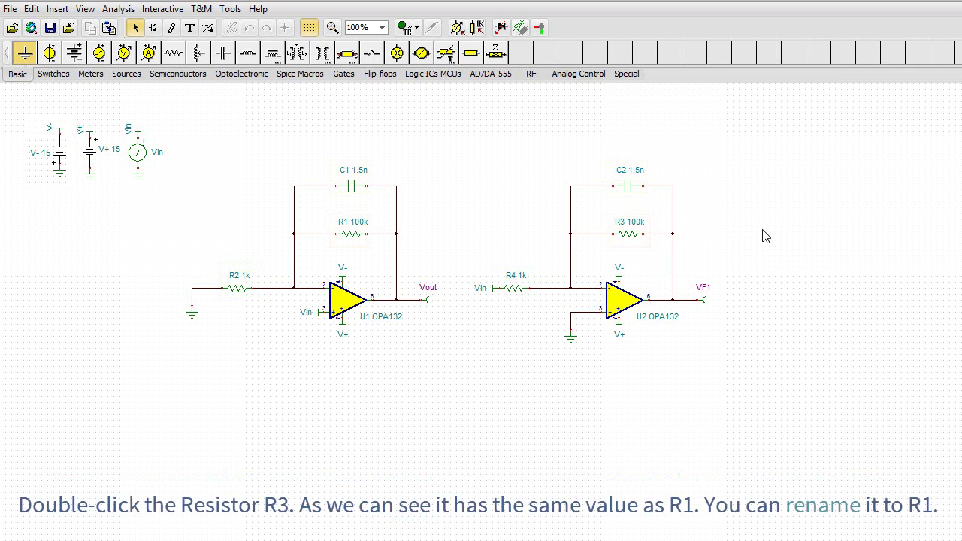
Rename resistors R3 to R1 and R4 to R2
double_click(629, 234)
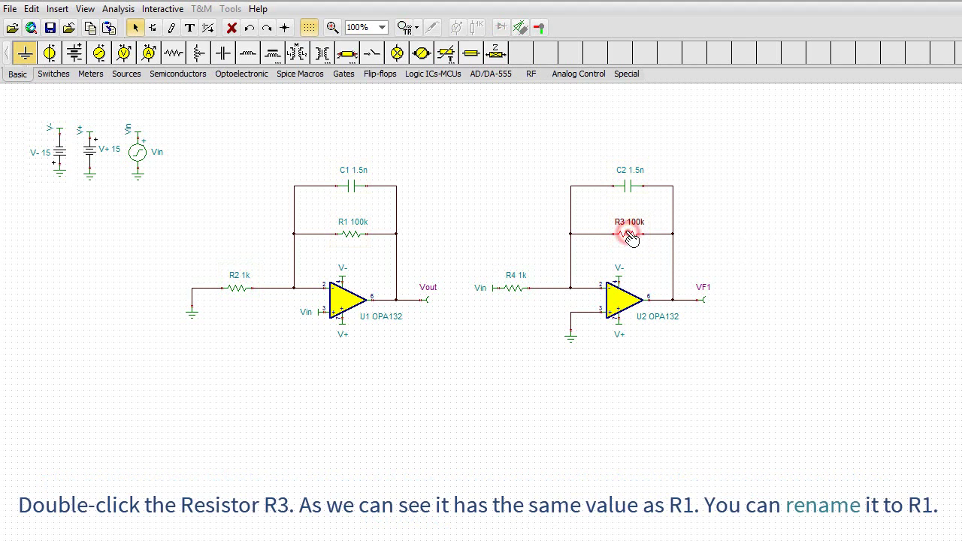
click(759, 314)
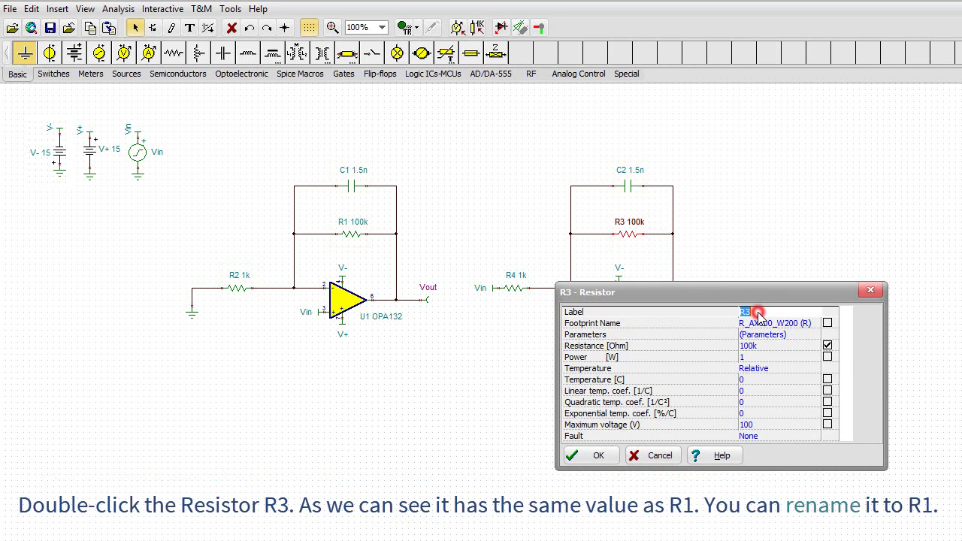
click(761, 312)
key(BackSpace)
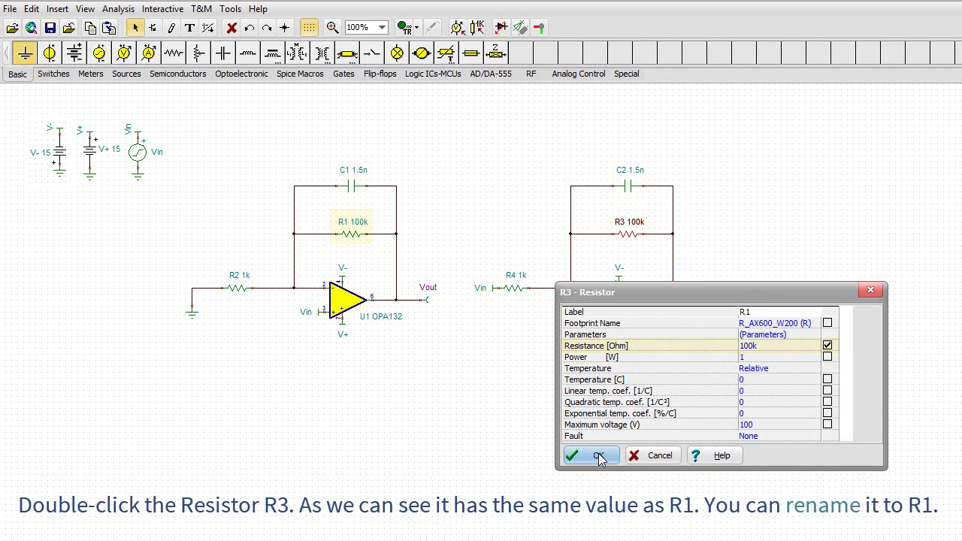
click(599, 455)
double_click(517, 293)
click(759, 313)
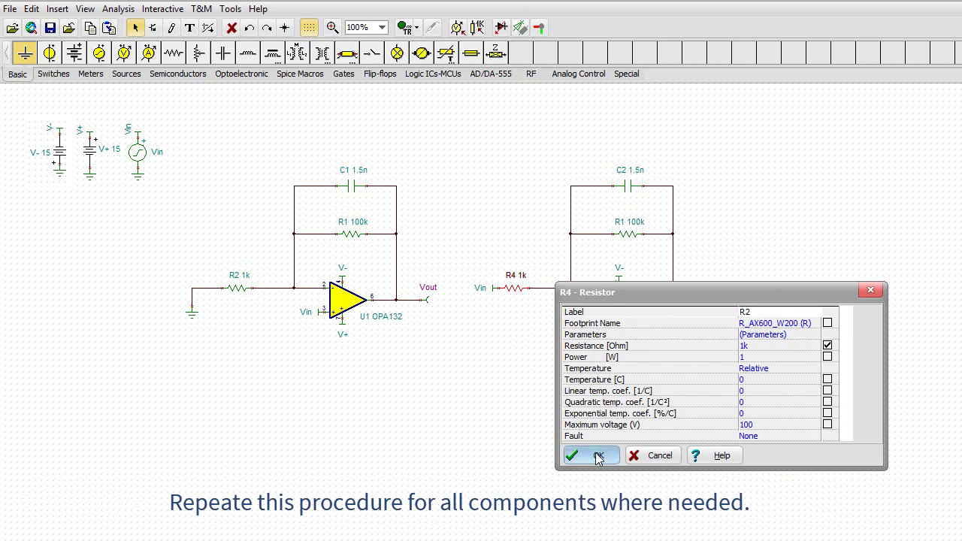
click(599, 455)
Rename capacitor C2 to C1 and output pin VF1 to Vout1
double_click(628, 190)
click(756, 311)
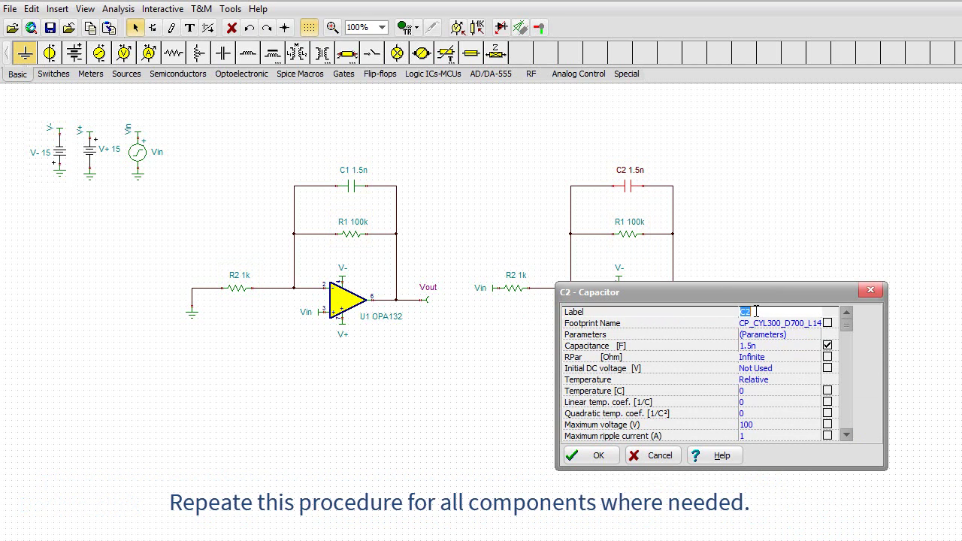
text(C1)
click(590, 455)
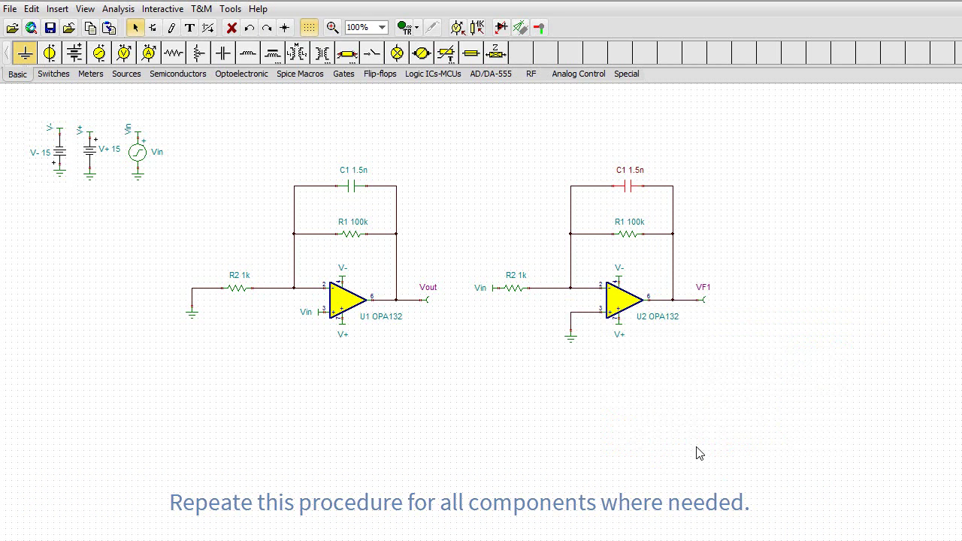
double_click(705, 299)
click(778, 317)
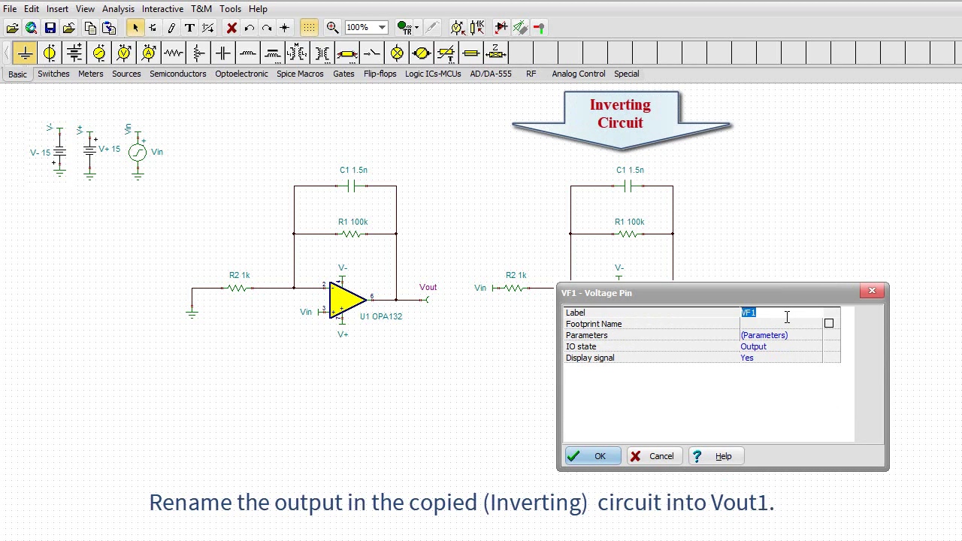
text(Vout1)
click(596, 455)
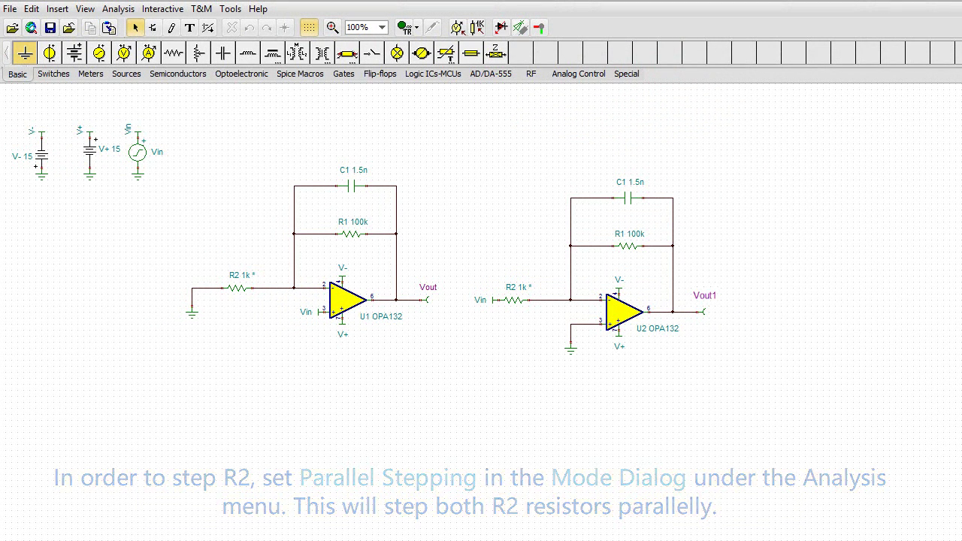
Switch the analysis mode to Parameter stepping with Parallel stepping
click(118, 14)
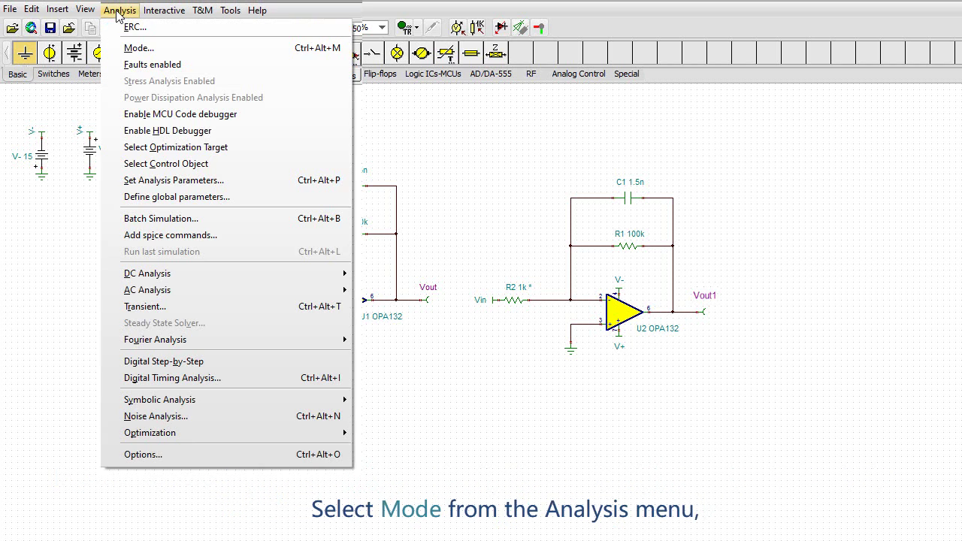
click(130, 49)
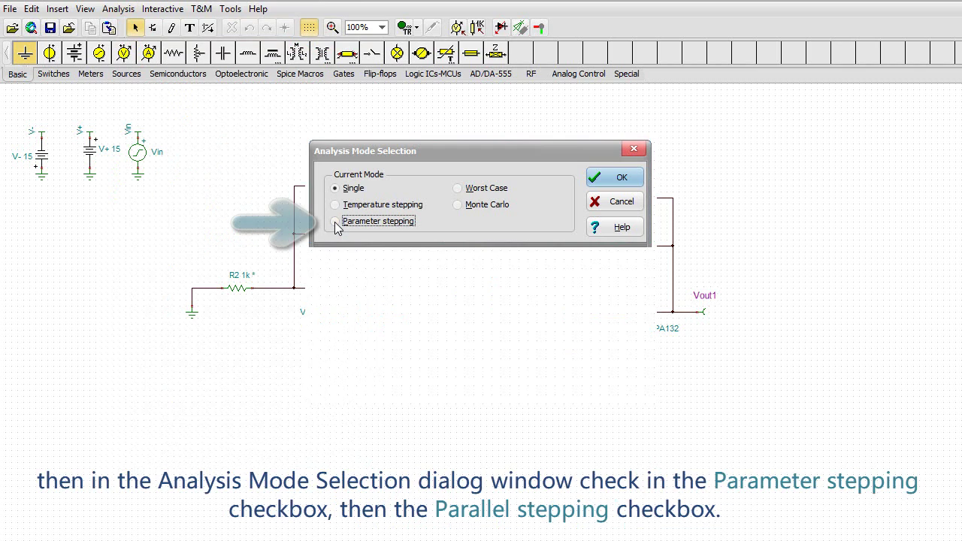
click(336, 223)
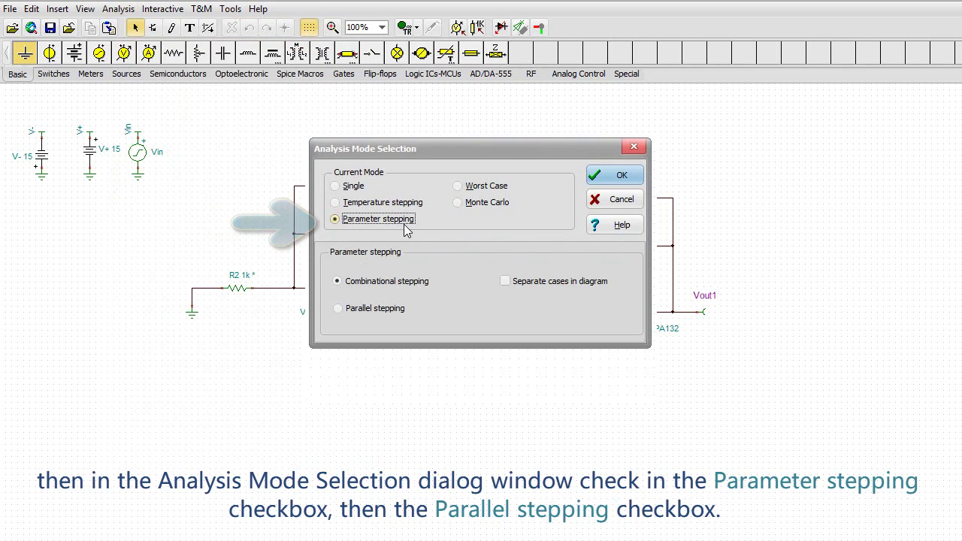
click(337, 310)
click(616, 177)
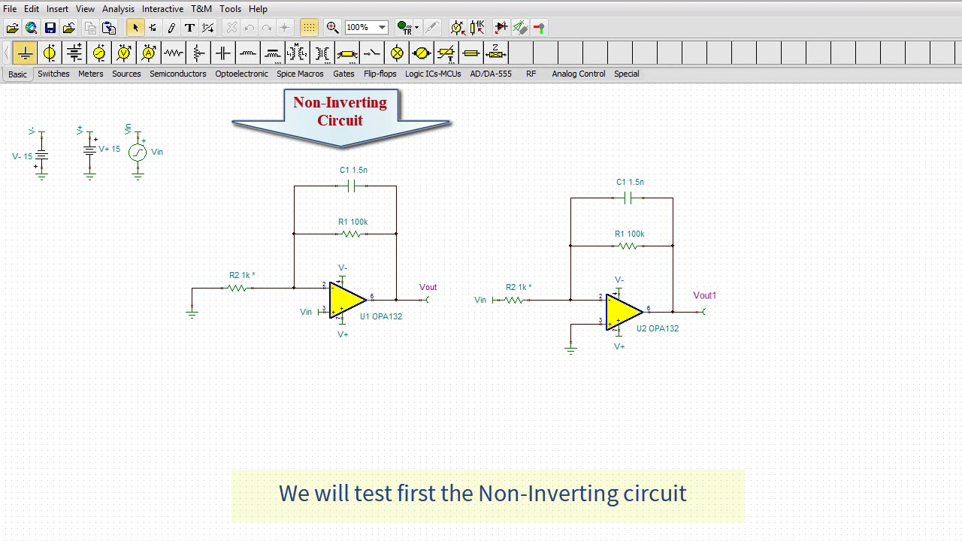
Set Vout1's Display signal to No, then open the Vout pin's properties to check it
click(702, 312)
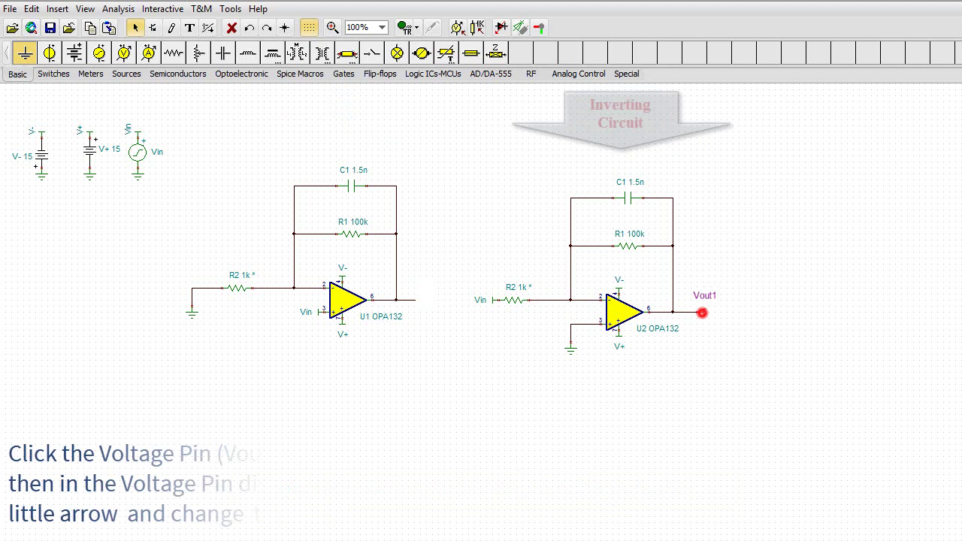
double_click(702, 312)
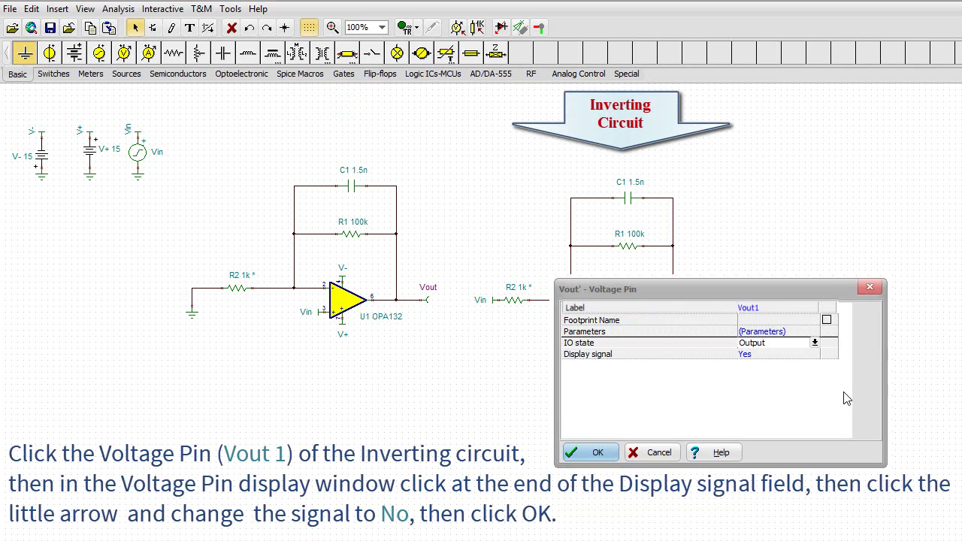
click(817, 354)
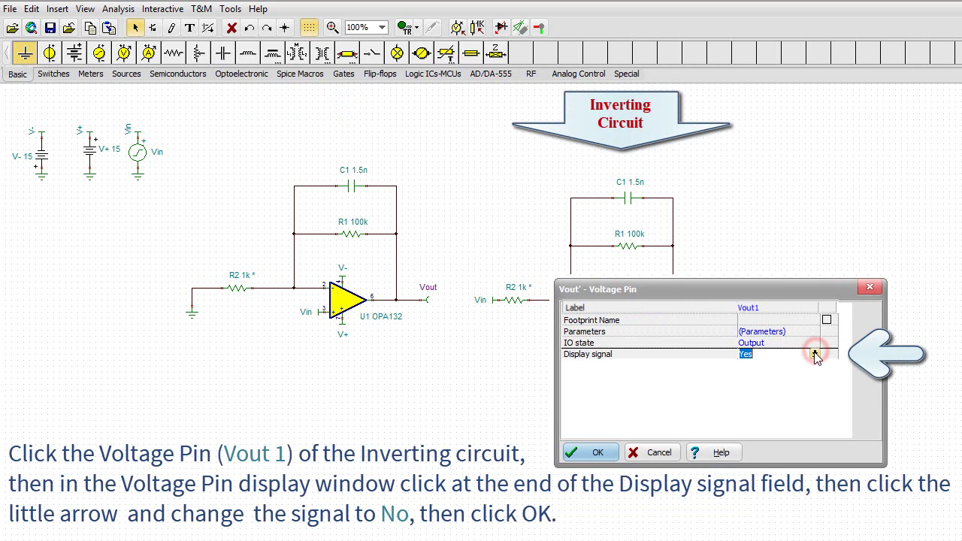
click(816, 354)
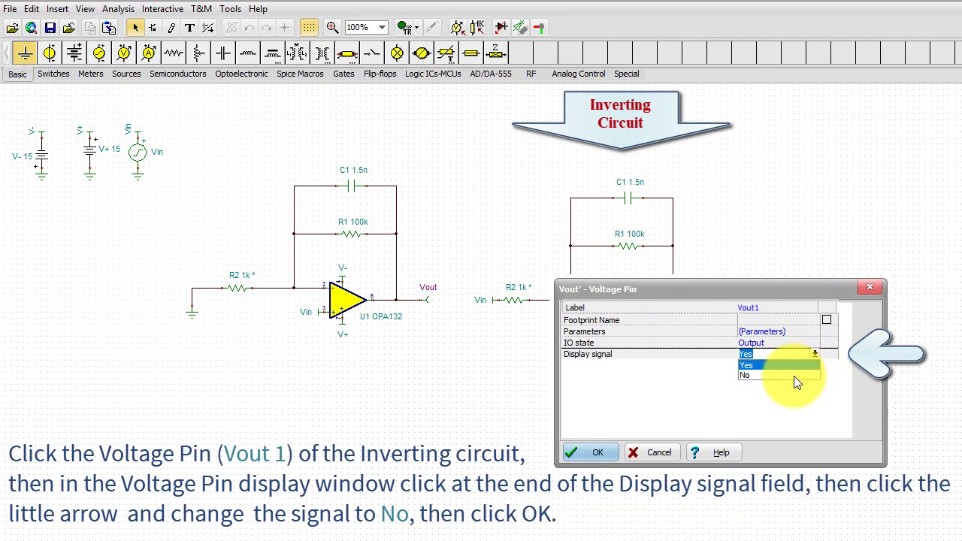
click(794, 376)
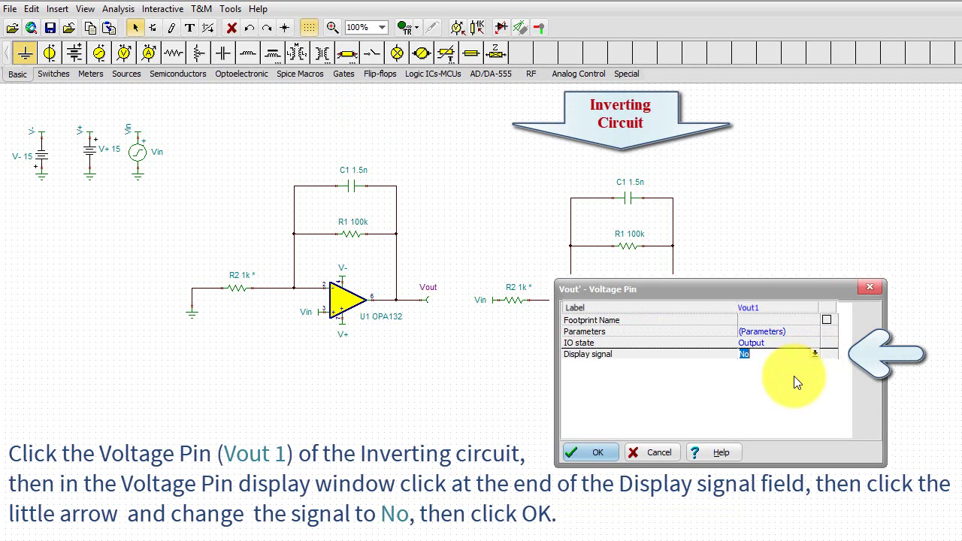
click(592, 454)
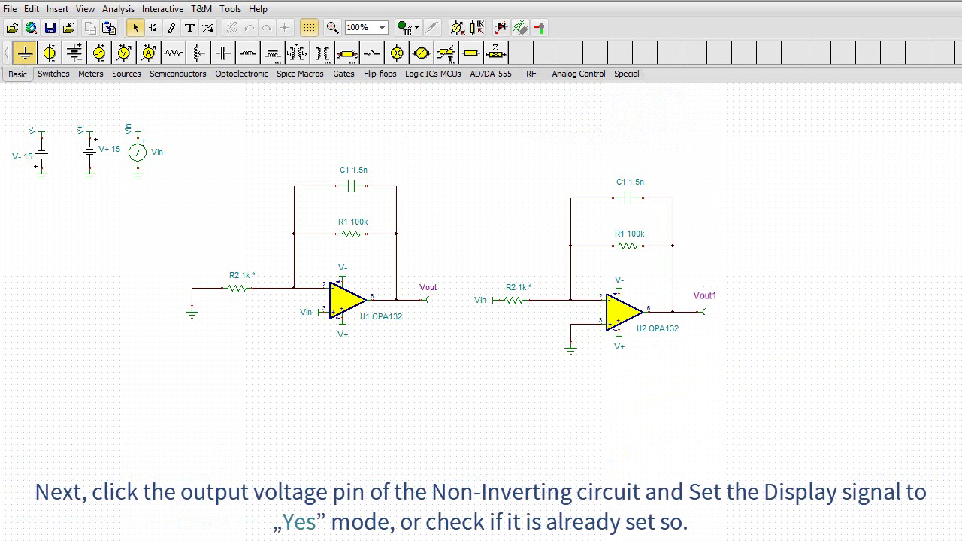
click(428, 301)
double_click(428, 301)
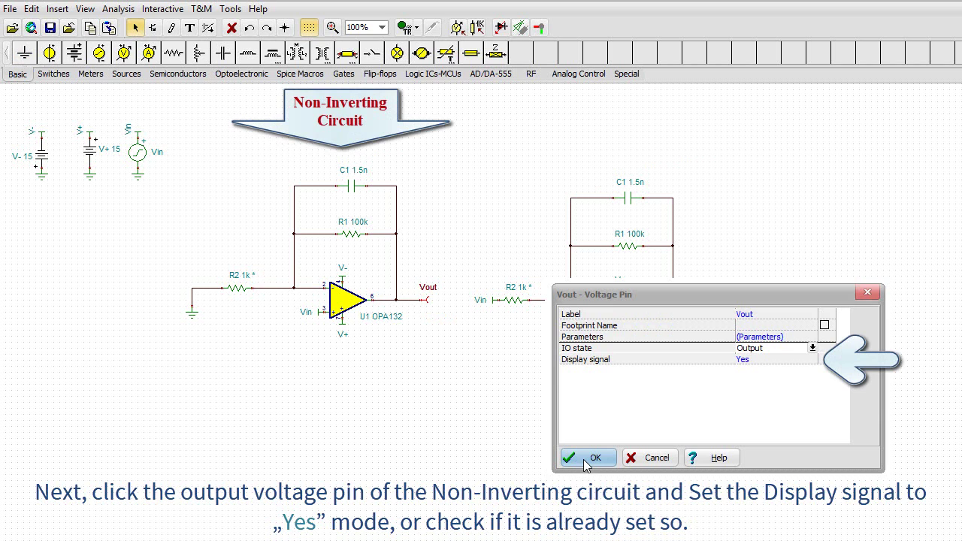
Keep Vout displayed and run the AC Transfer Characteristic analysis
click(584, 459)
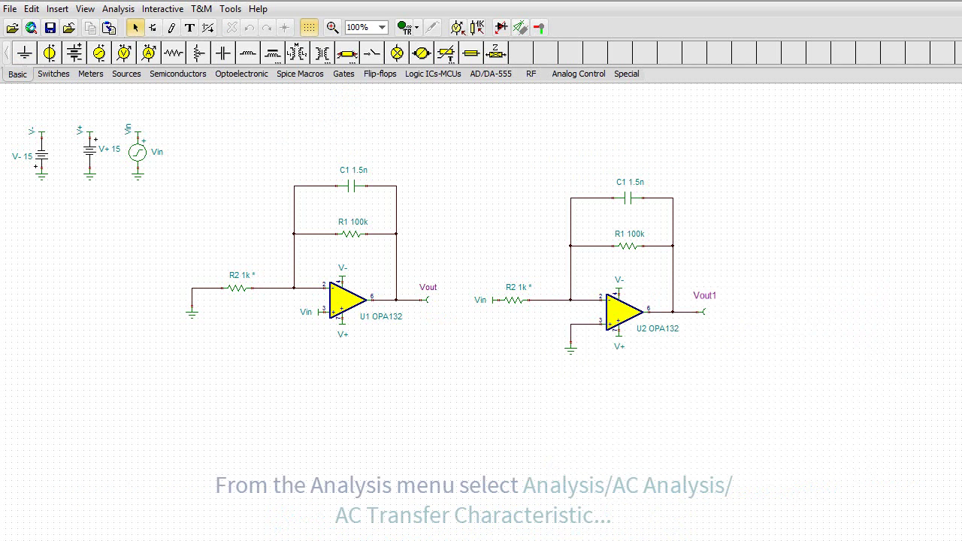
click(114, 9)
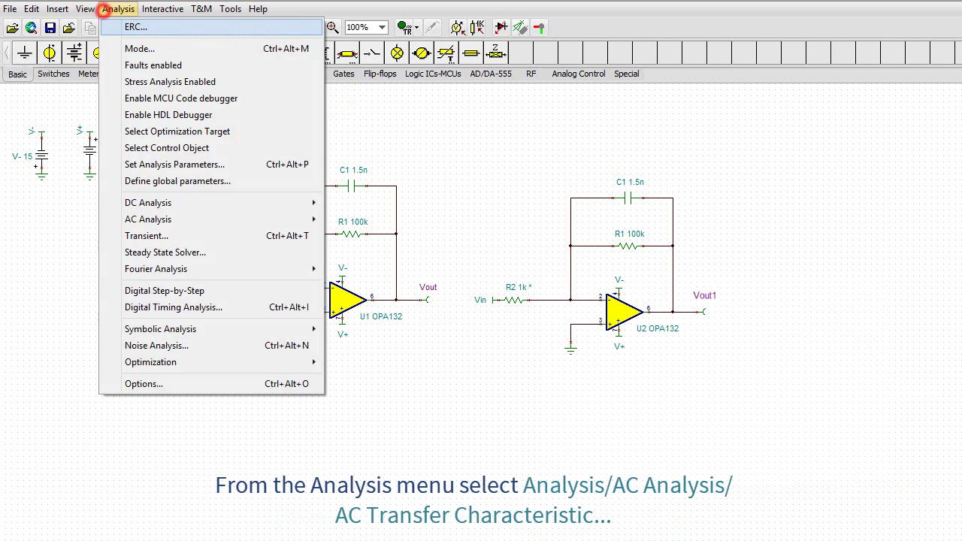
mouse_move(225, 218)
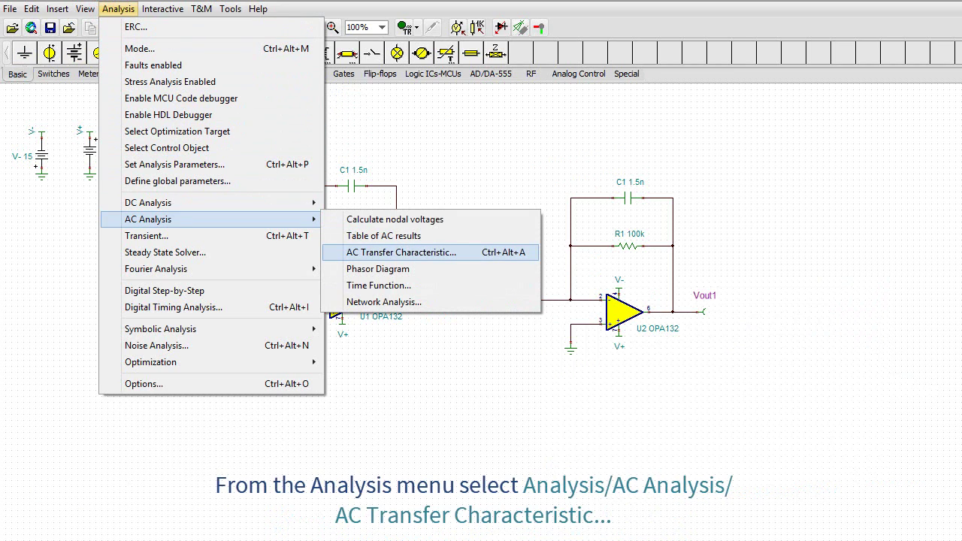
click(390, 252)
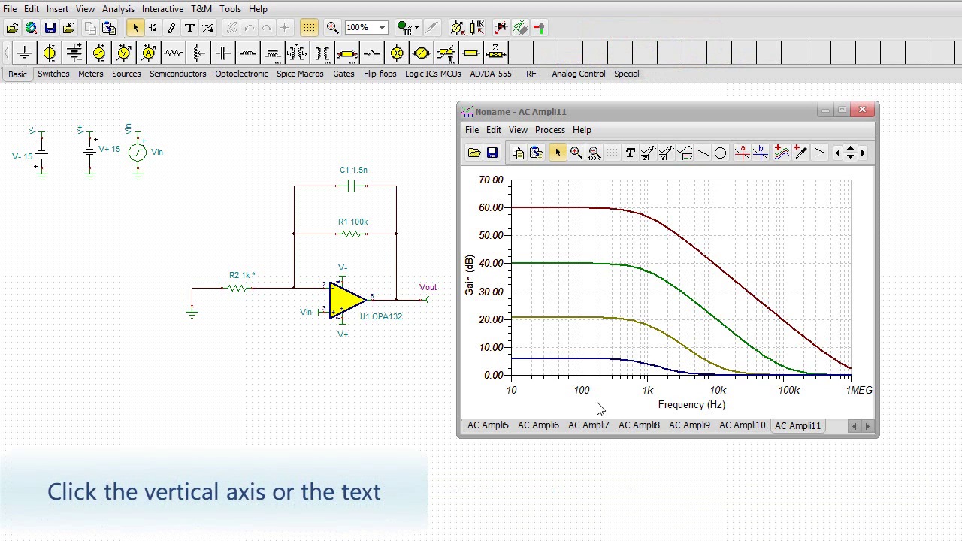
Set the gain axis lower limit to -40 in the diagram's axis settings
double_click(510, 293)
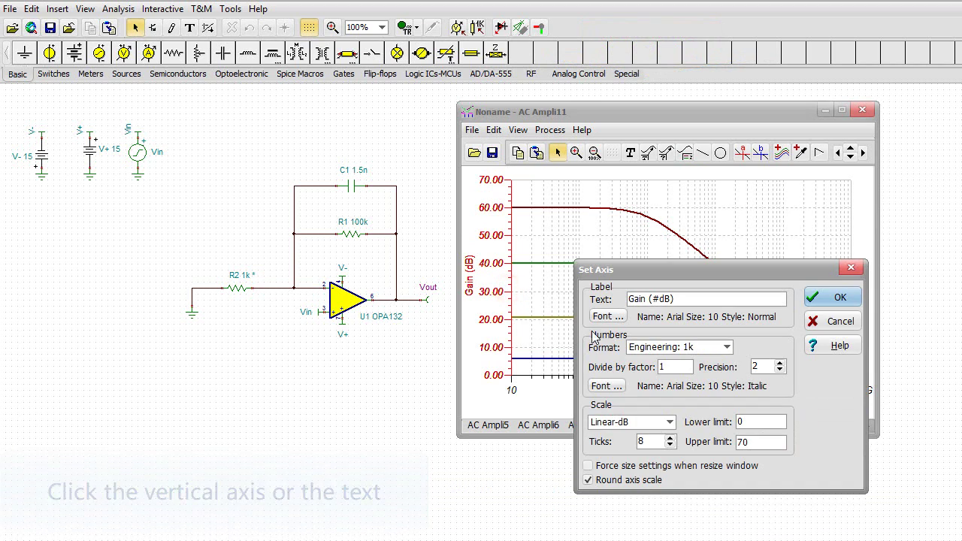
double_click(740, 422)
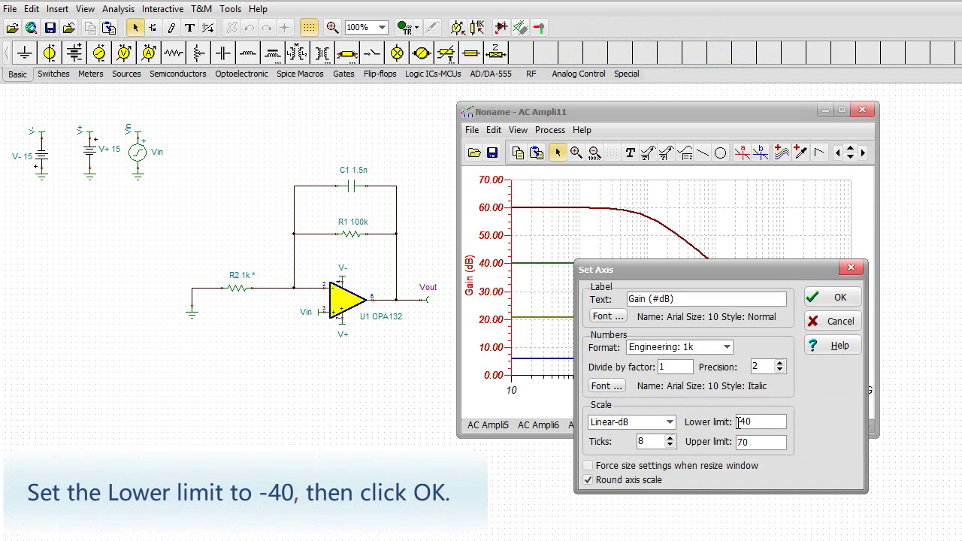
click(847, 298)
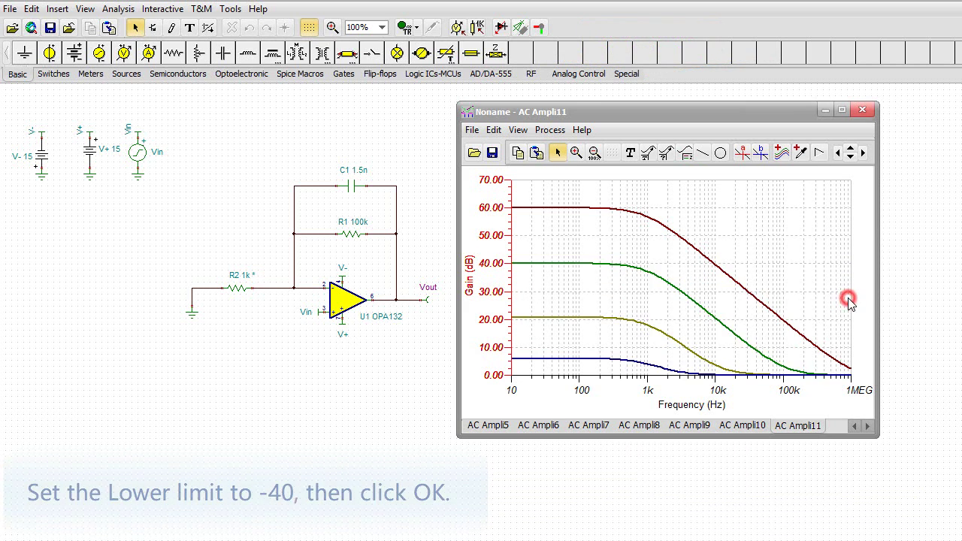
click(866, 373)
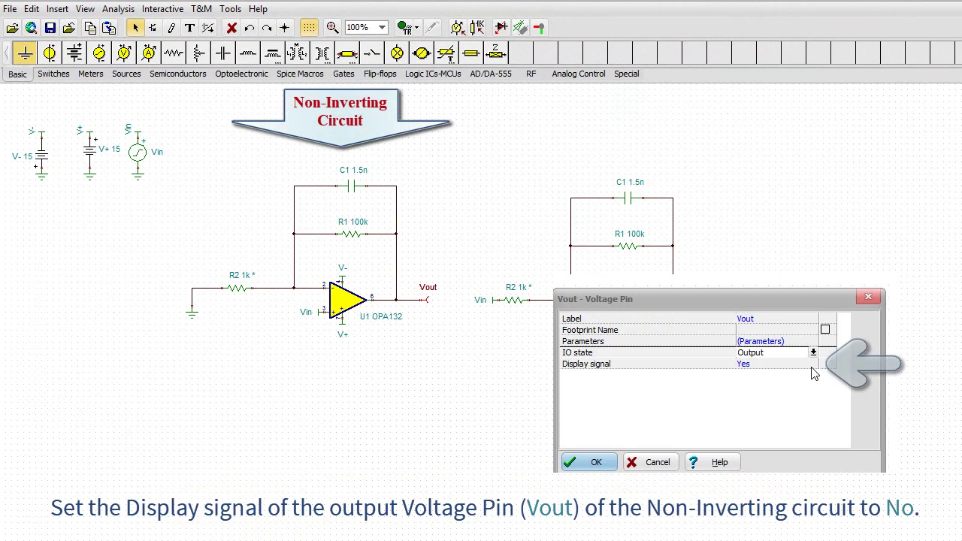
Set the non-inverting circuit's Vout Display signal to No
click(813, 364)
click(813, 365)
click(789, 385)
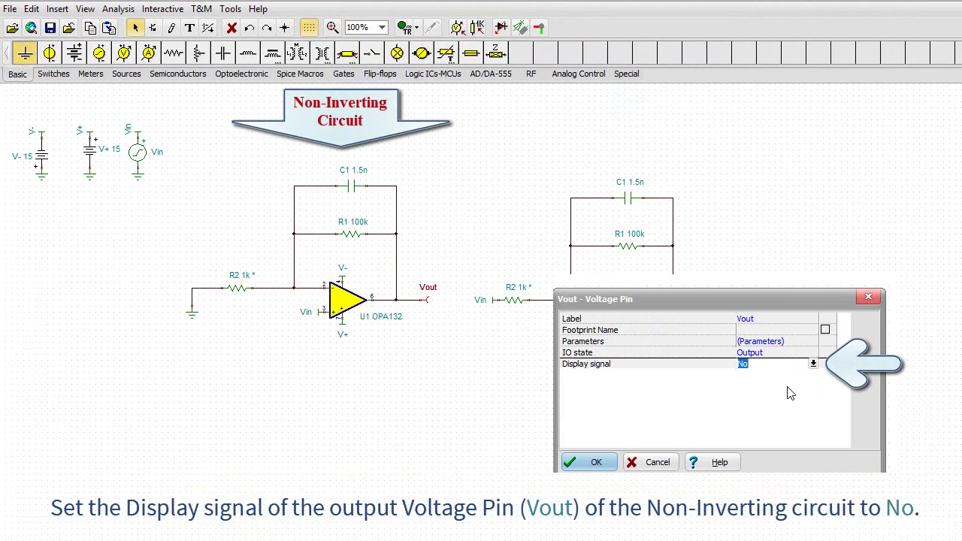
click(588, 463)
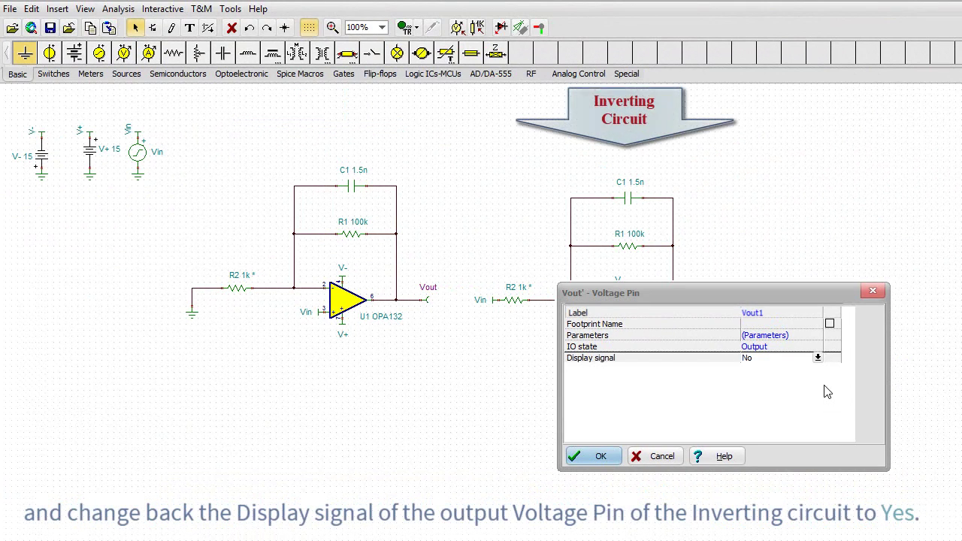
Set Vout1's Display signal to Yes
click(818, 359)
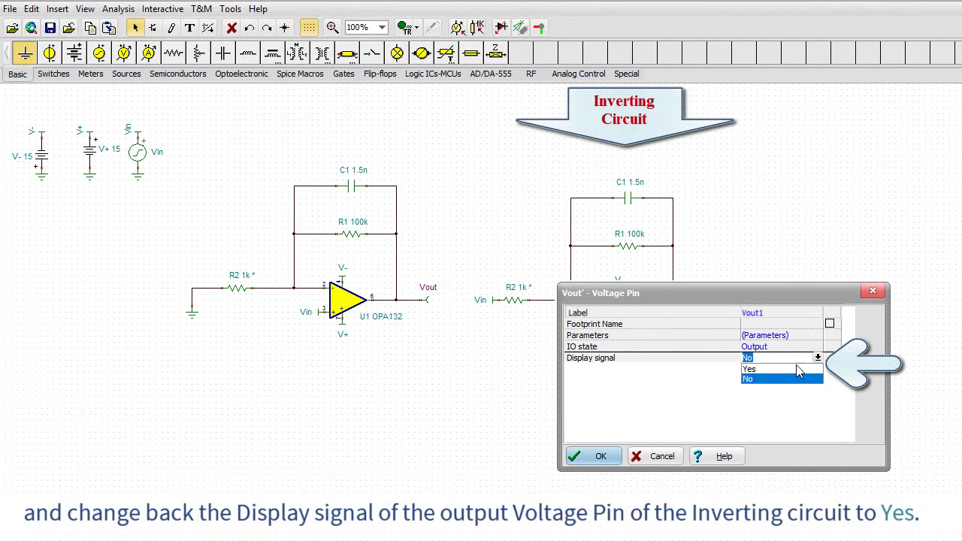
key(Up)
key(Return)
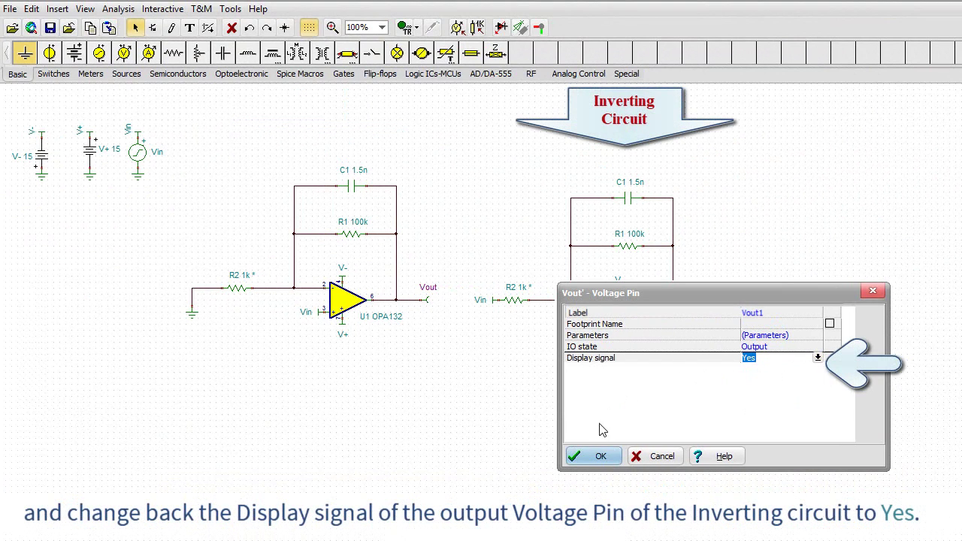
Run the AC Transfer Characteristic over 10 Hz to 1MEG to plot the inverting circuit's four gain curves
click(593, 456)
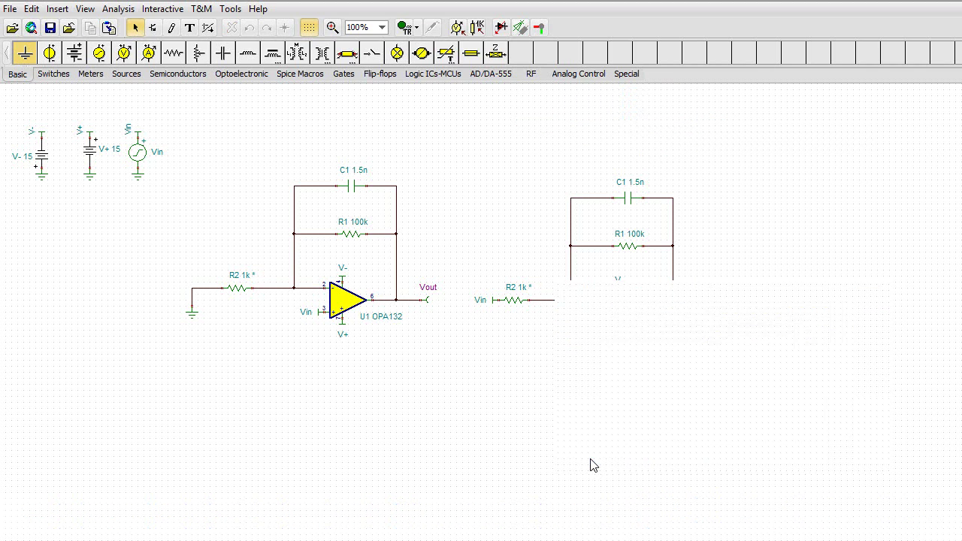
key(alt+a)
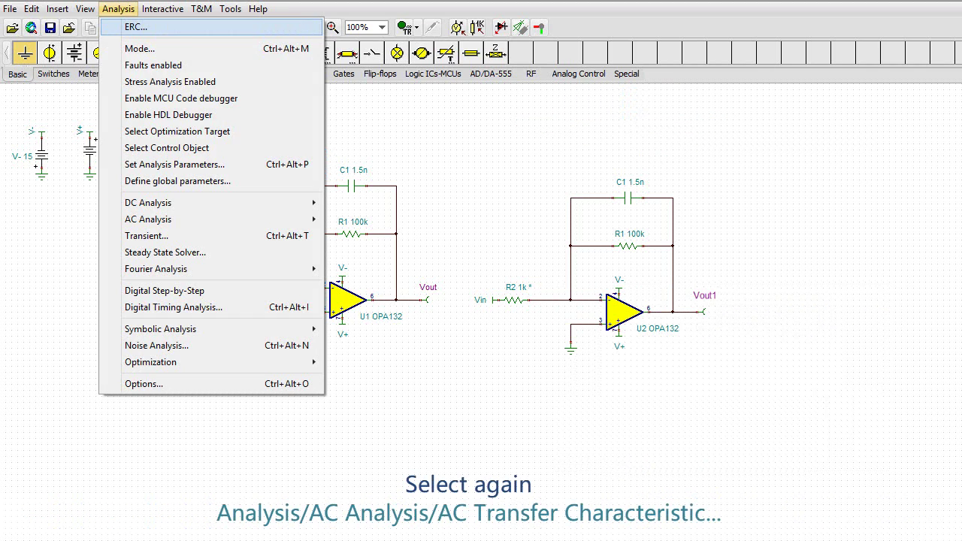
key(Down)
key(Down)
key(Down)
key(Down)
key(Down)
key(Down)
key(Down)
key(Down)
key(Down)
key(Down)
key(Down)
key(Right)
key(Down)
key(Down)
key(Return)
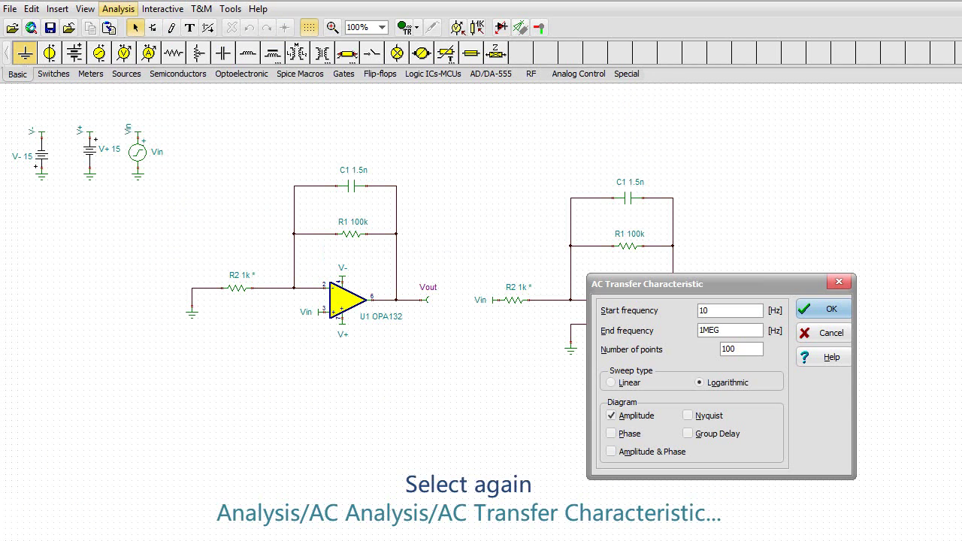
key(Return)
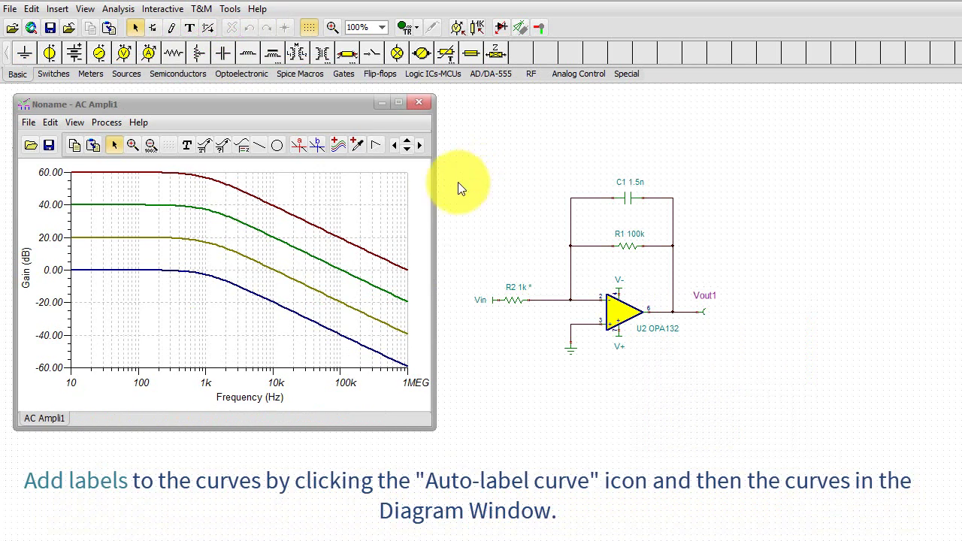
Auto-label the lowest blue gain curve and move its Vout'[4] label to the plot's left side
click(242, 145)
click(220, 145)
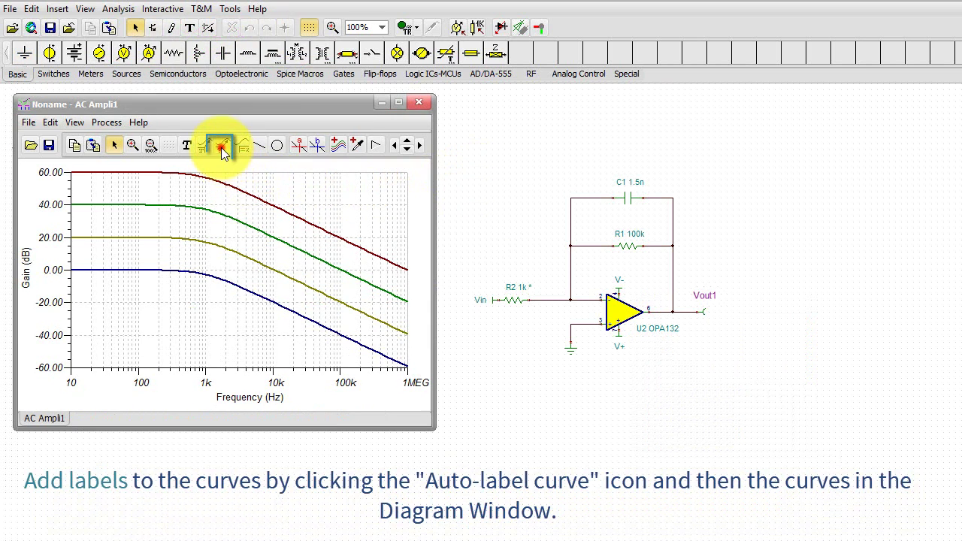
click(286, 307)
drag(322, 308, 101, 328)
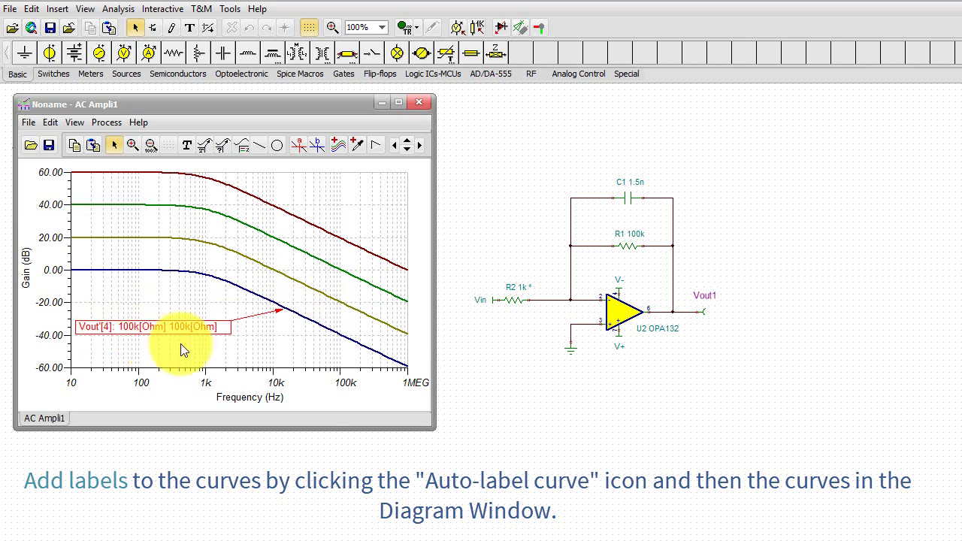
click(323, 398)
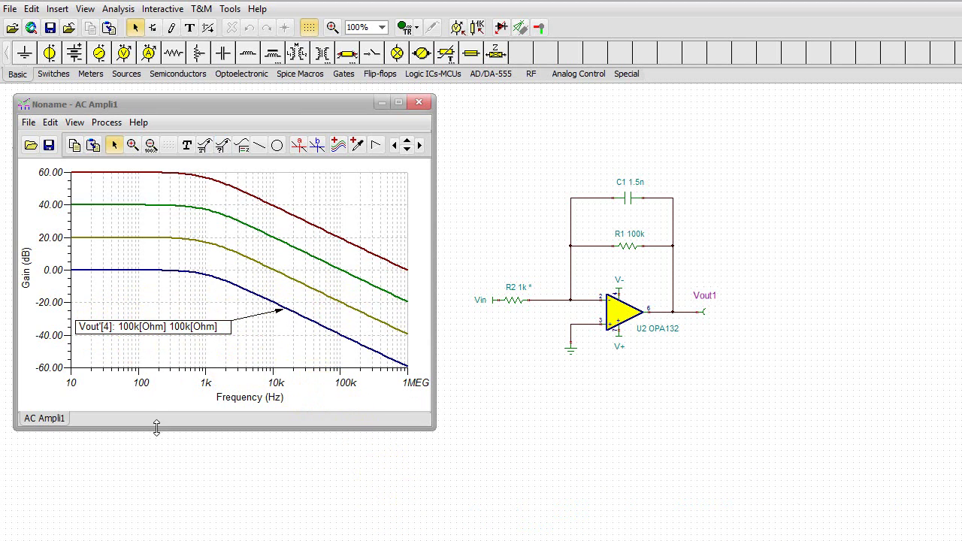
Change the Vout'[4] curve label to 'R2=100k' in bold, size 12, blue text
double_click(151, 327)
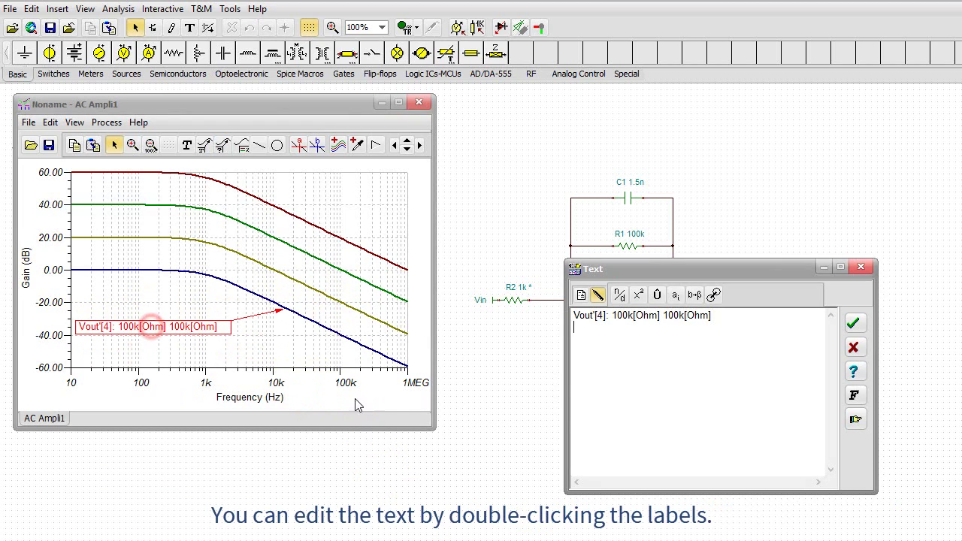
drag(720, 314, 569, 314)
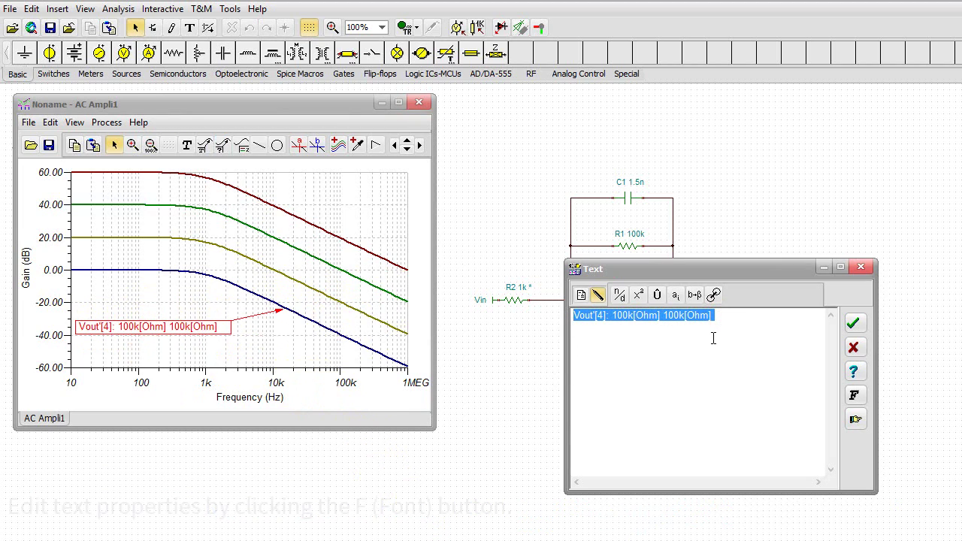
text(R2=100k)
click(854, 396)
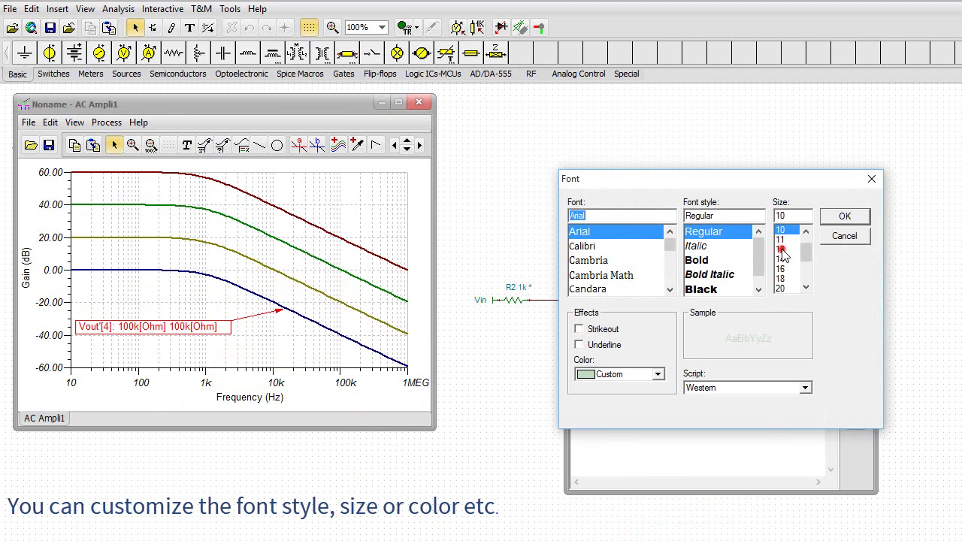
click(781, 249)
click(699, 260)
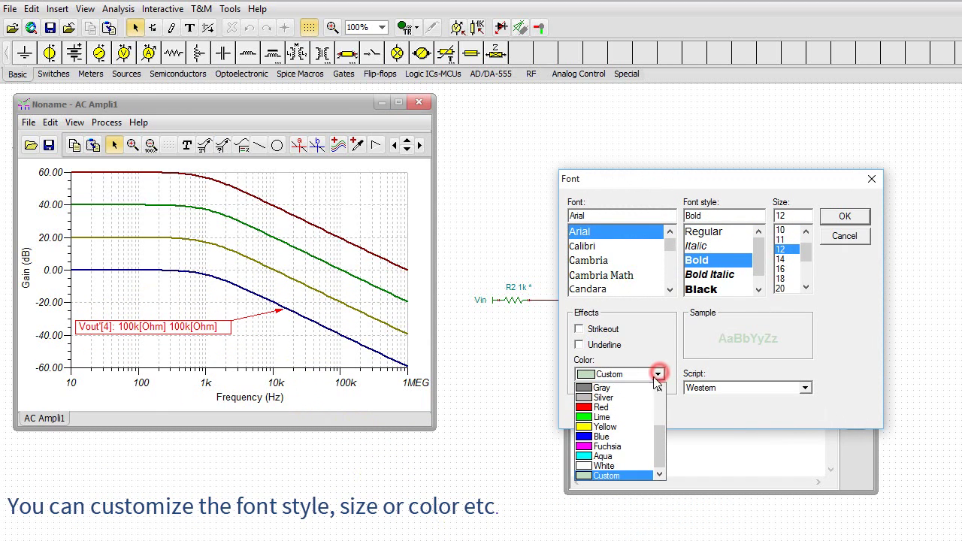
click(582, 436)
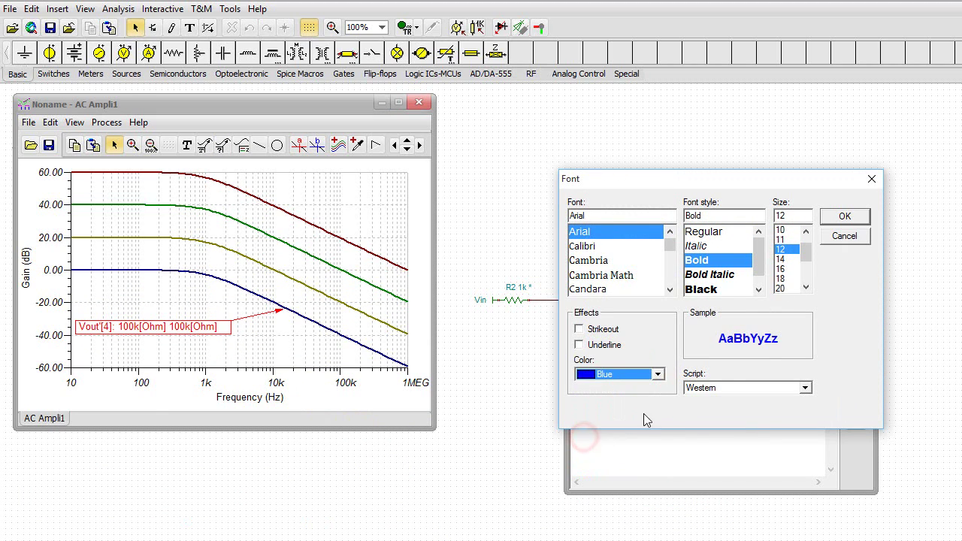
click(830, 216)
click(849, 323)
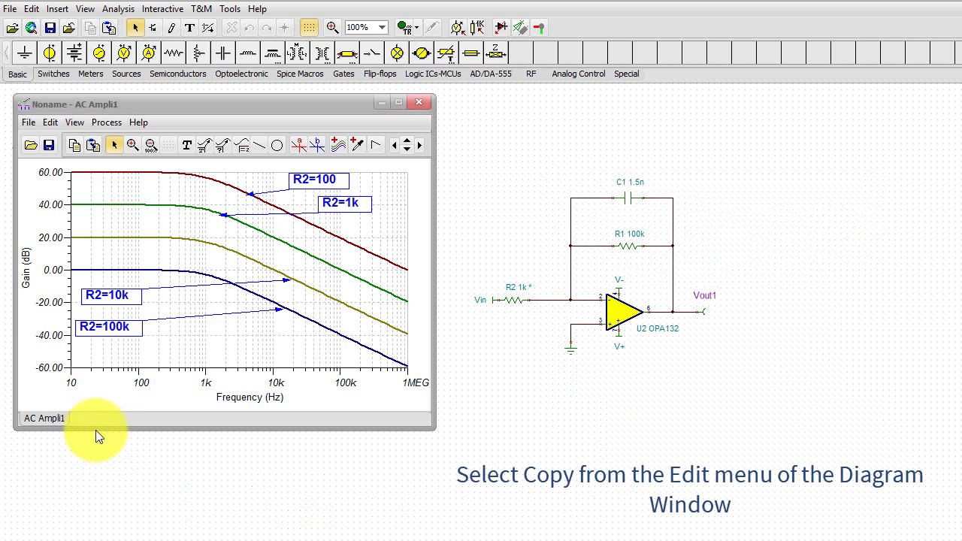
Copy the labelled gain diagram and paste it into the schematic
click(48, 124)
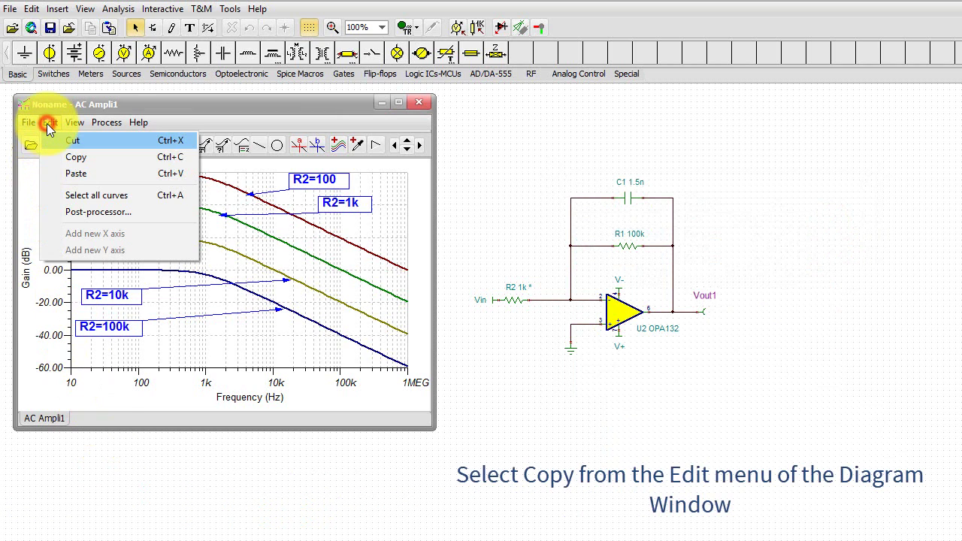
click(75, 157)
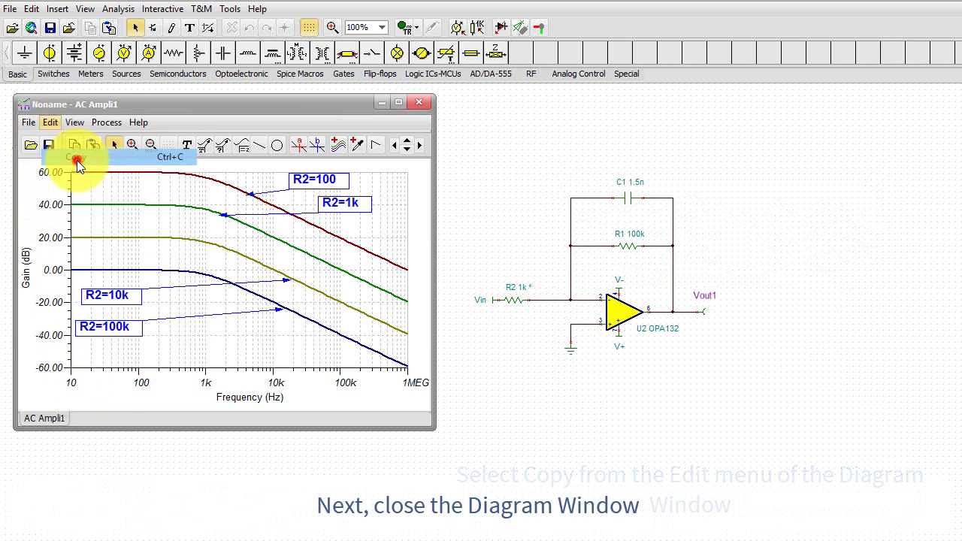
click(418, 102)
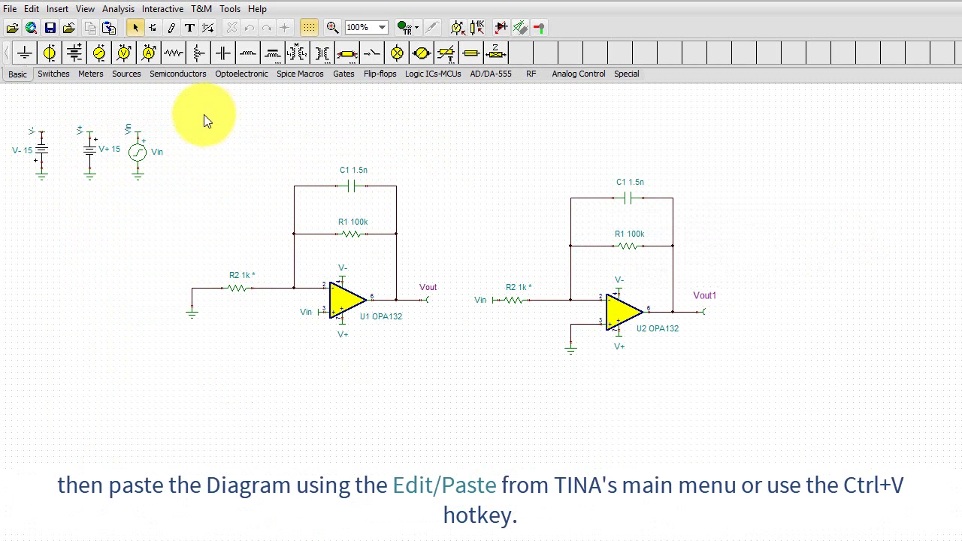
click(32, 9)
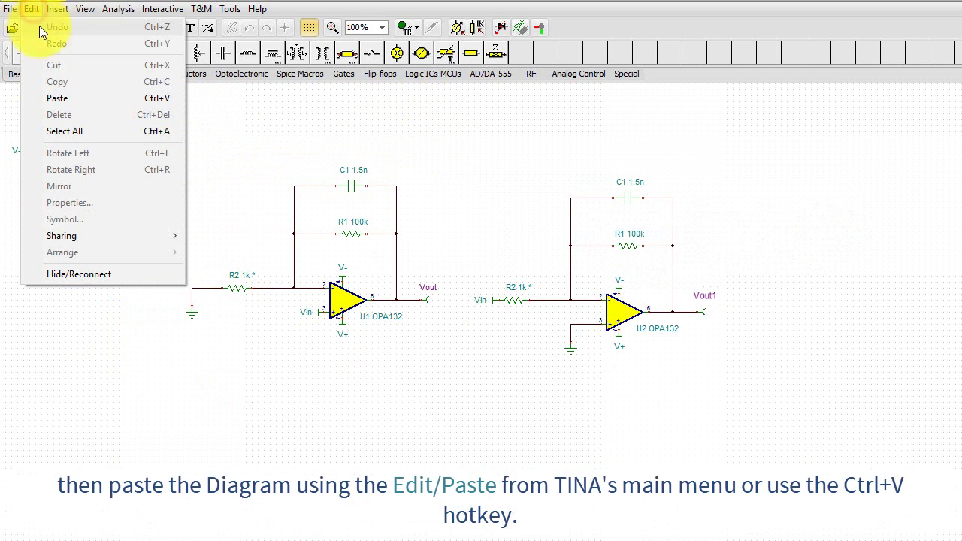
click(57, 98)
Resize the diagram, place it right of the circuits, and shift both filter circuits left
drag(70, 115, 17, 119)
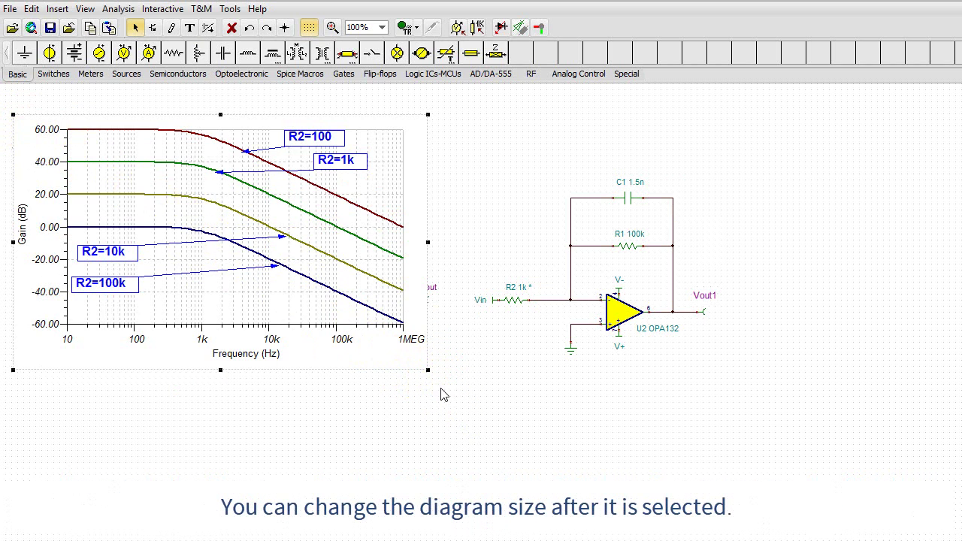
drag(426, 368, 251, 260)
drag(159, 201, 842, 225)
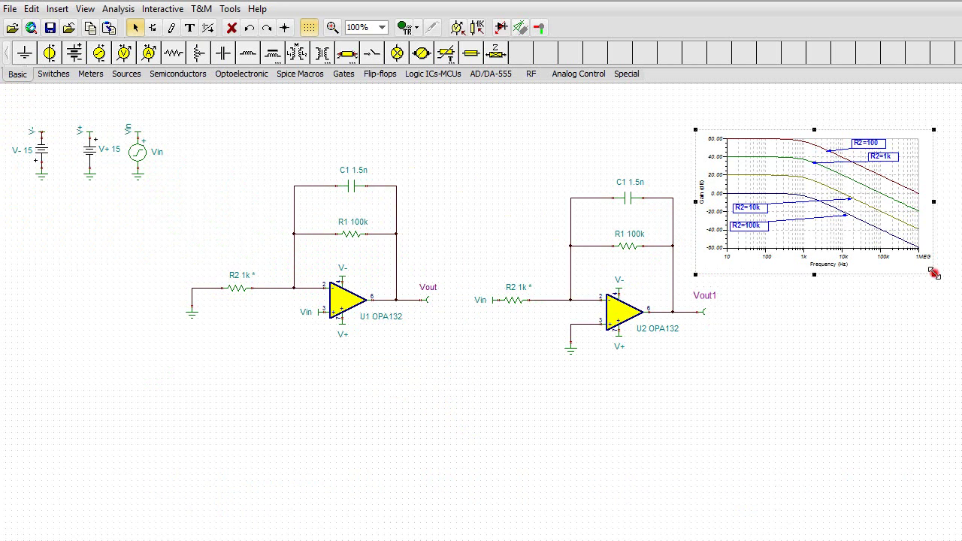
drag(934, 273, 941, 288)
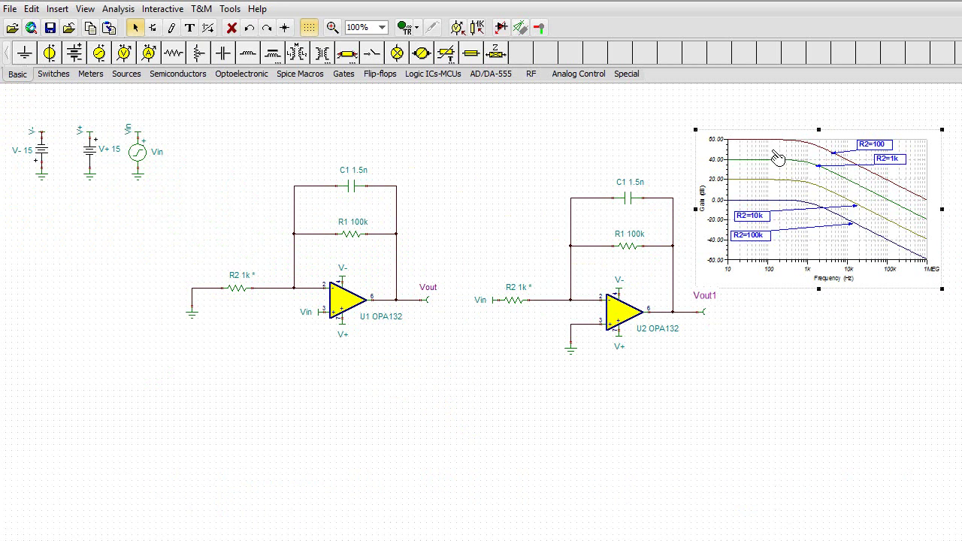
drag(178, 142, 730, 398)
drag(617, 314, 485, 316)
Place the boxed title 'Feedback Capacitor Low-Pass Filter Pitfalls' at the top centre of the schematic
click(639, 343)
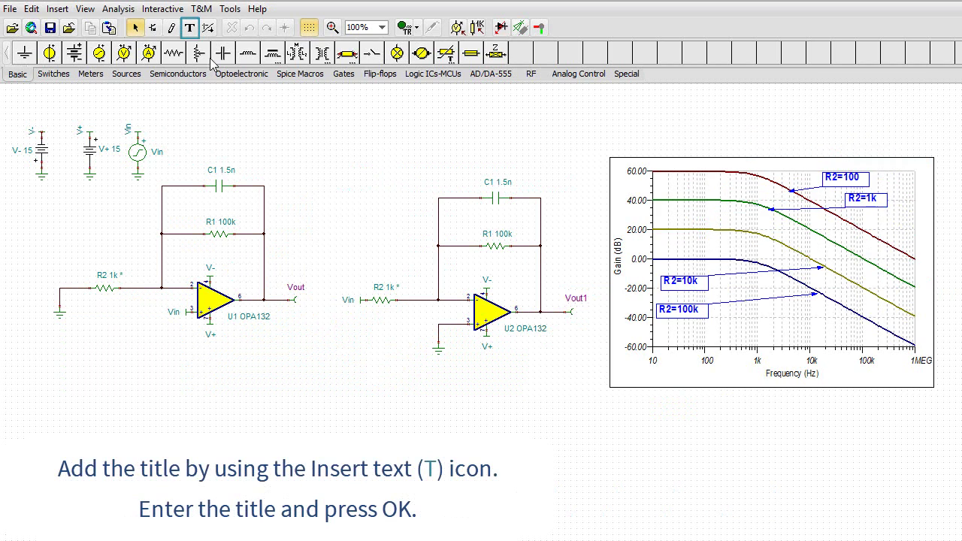
click(189, 28)
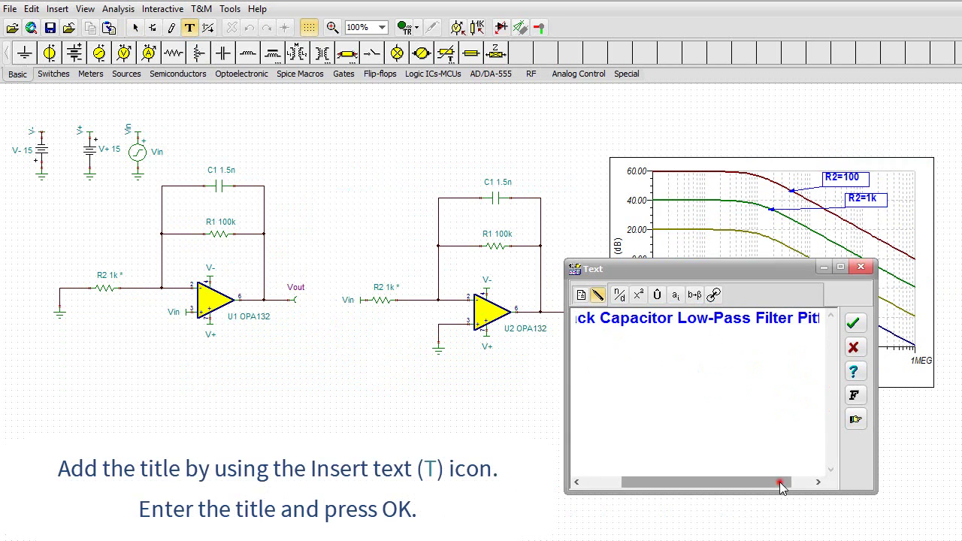
text(falls)
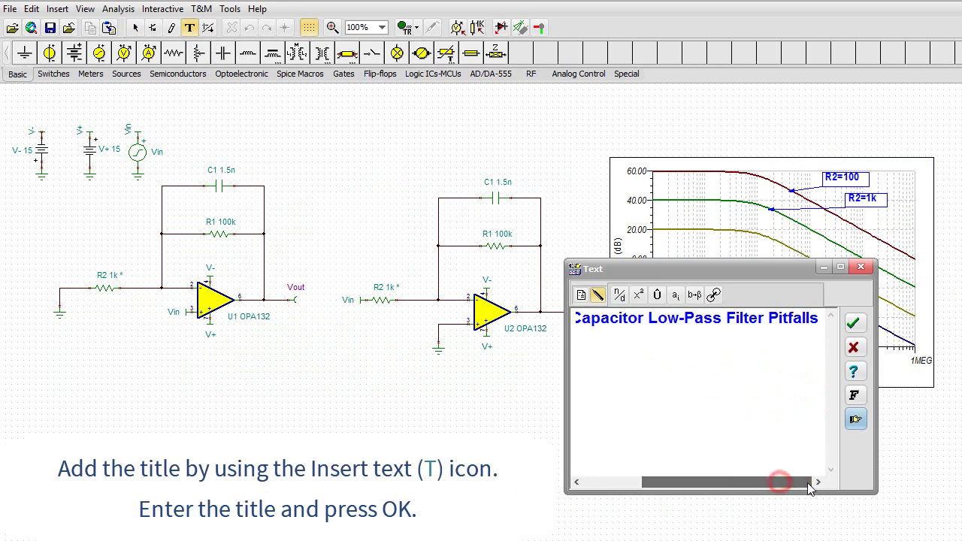
click(854, 324)
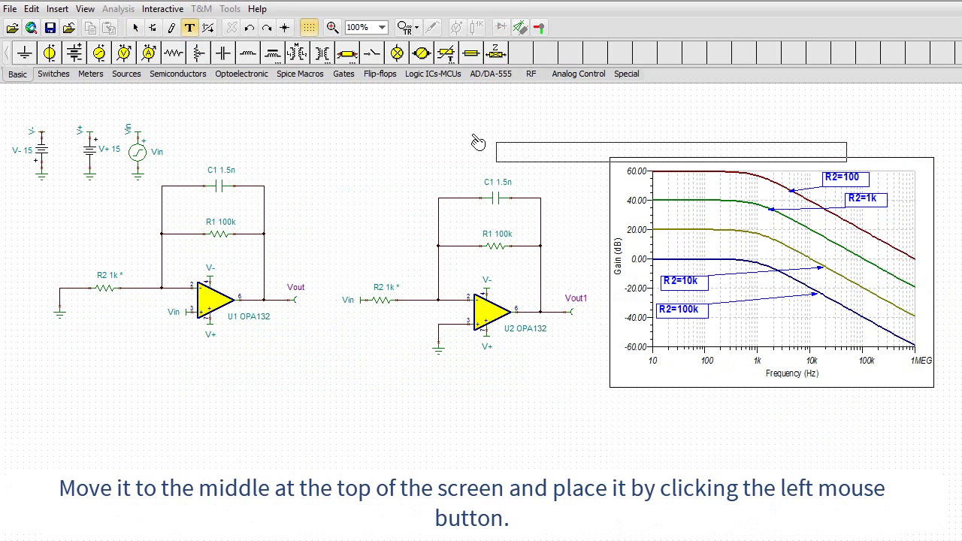
click(306, 95)
click(673, 128)
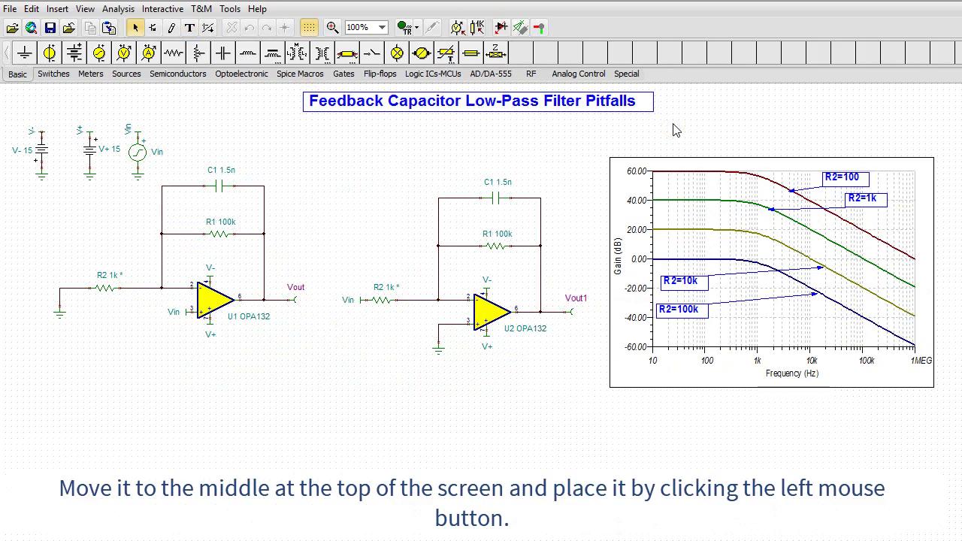